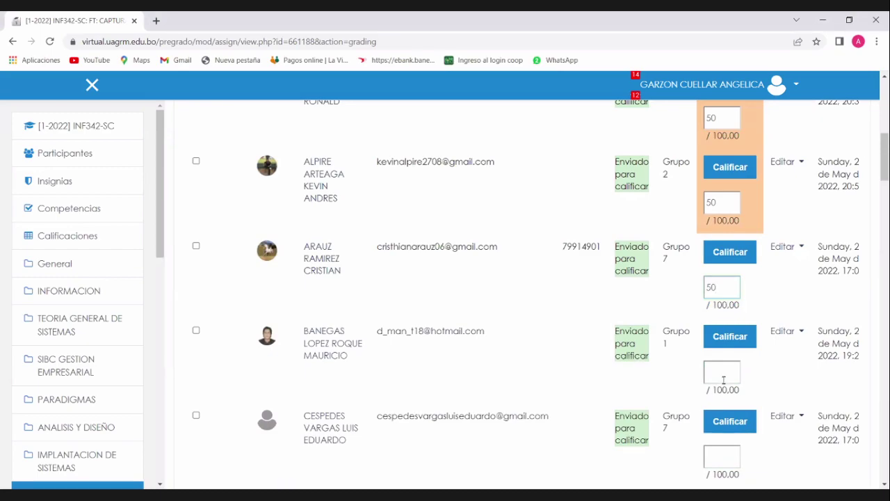
# Give the next two students quick grades of 50 and the third a 1.
pyautogui.click(723, 376)
pyautogui.write('50')
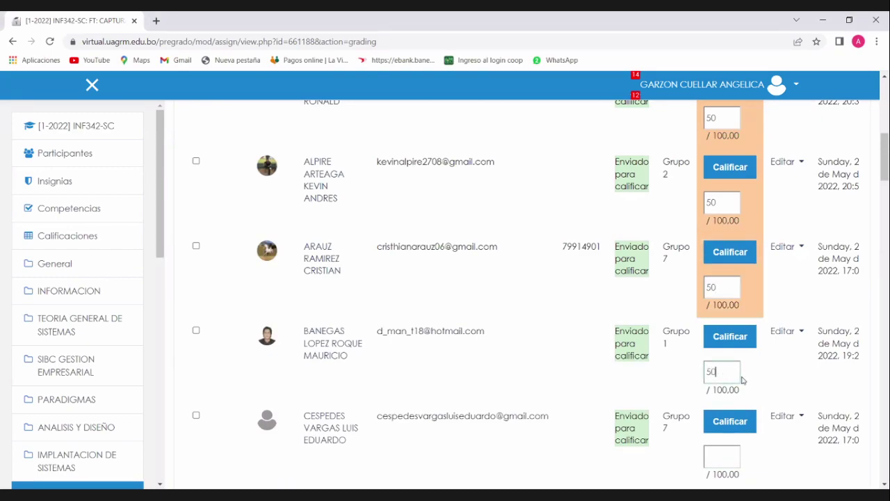
pyautogui.scroll(-1, 739, 382)
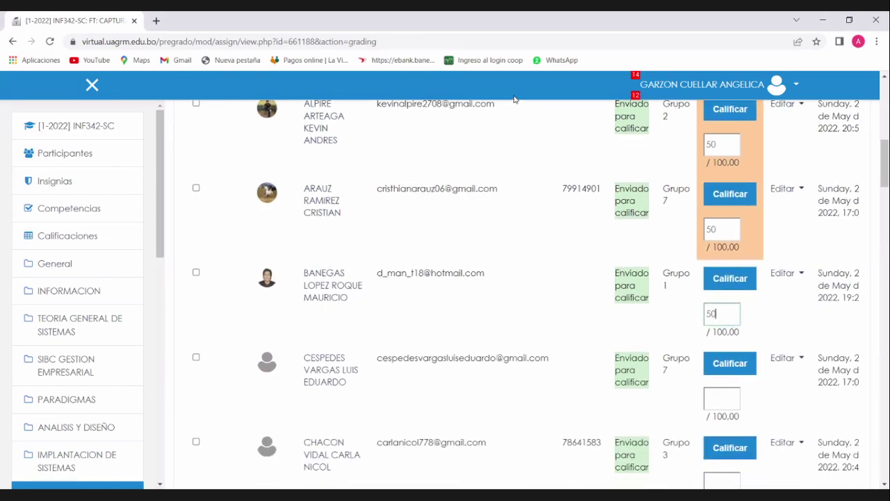
pyautogui.click(727, 398)
pyautogui.write('50')
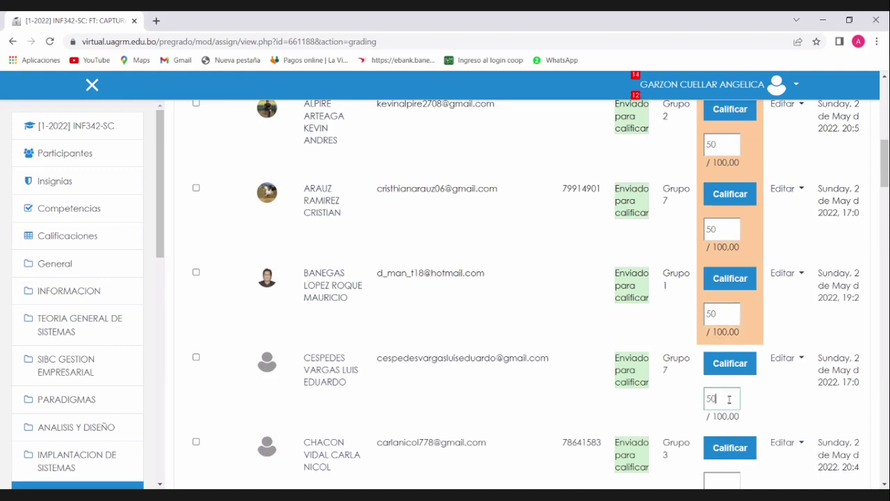
pyautogui.scroll(-1, 711, 409)
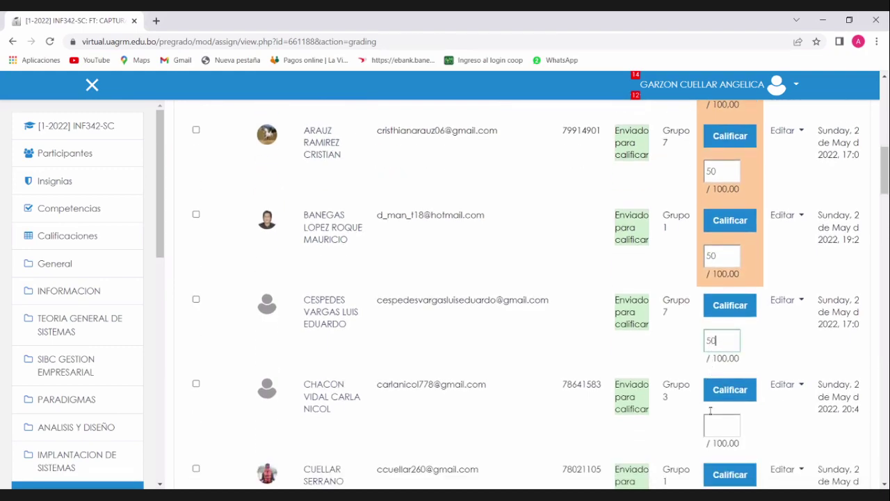
pyautogui.scroll(-1, 711, 410)
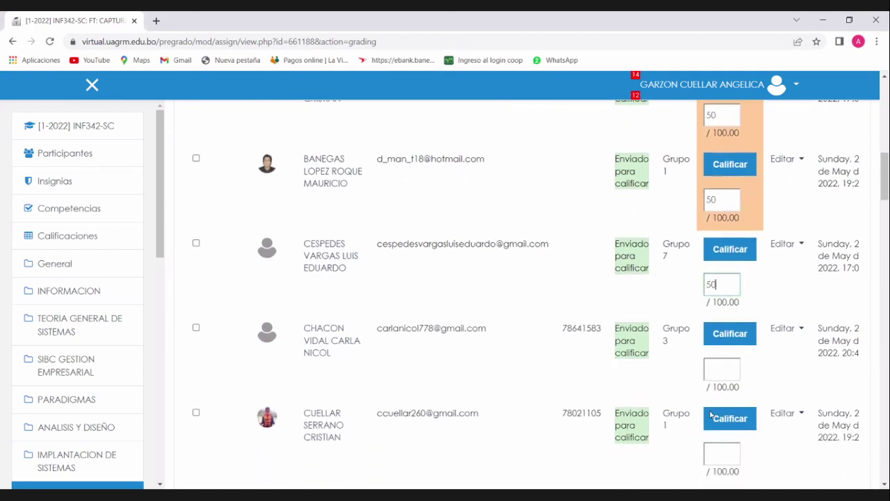
pyautogui.click(722, 369)
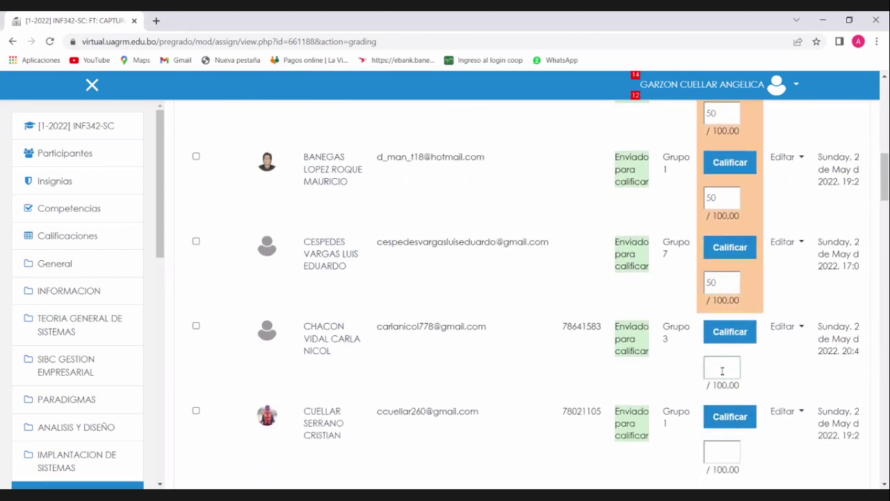
pyautogui.write('1')
pyautogui.scroll(-2, 716, 399)
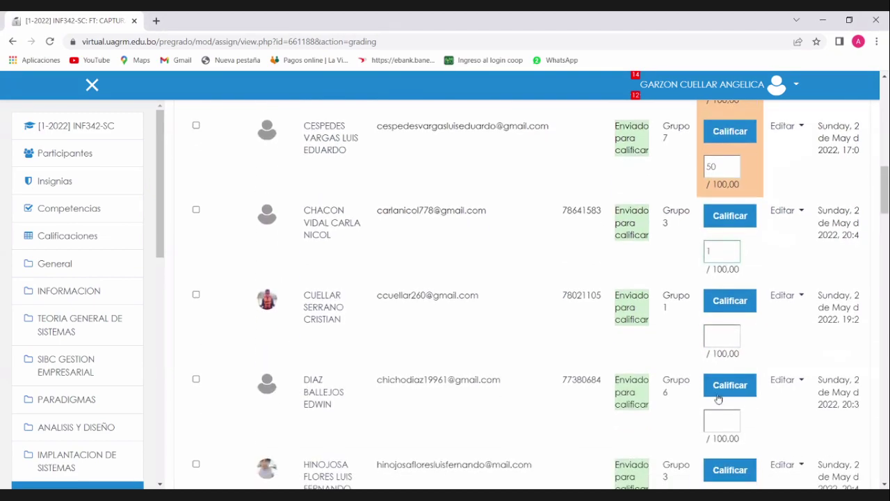
# Enter quick grades of 50, 1 and 50 for the following three students.
pyautogui.click(716, 341)
pyautogui.write('50')
pyautogui.scroll(-1, 716, 343)
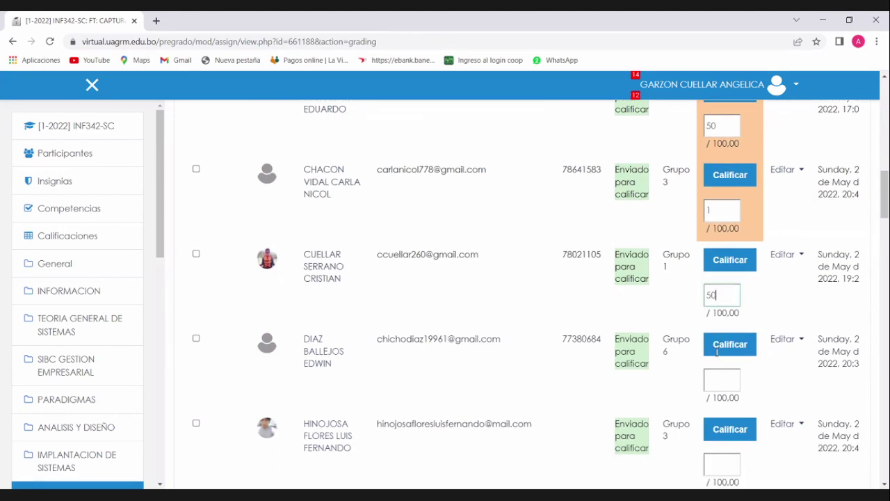
pyautogui.click(720, 365)
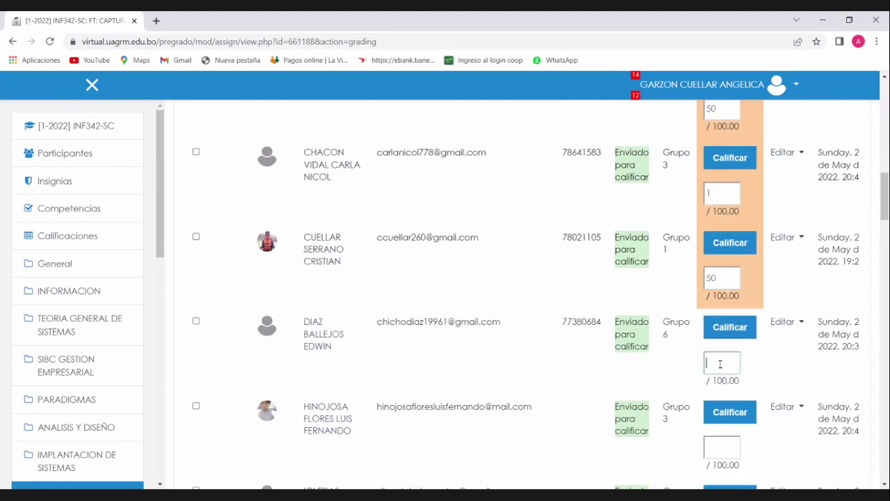
pyautogui.write('1')
pyautogui.scroll(-1, 720, 364)
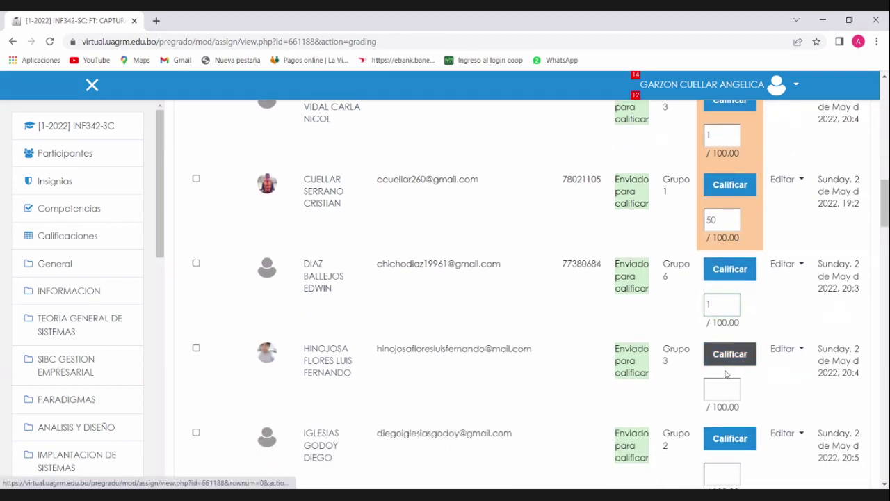
pyautogui.click(730, 388)
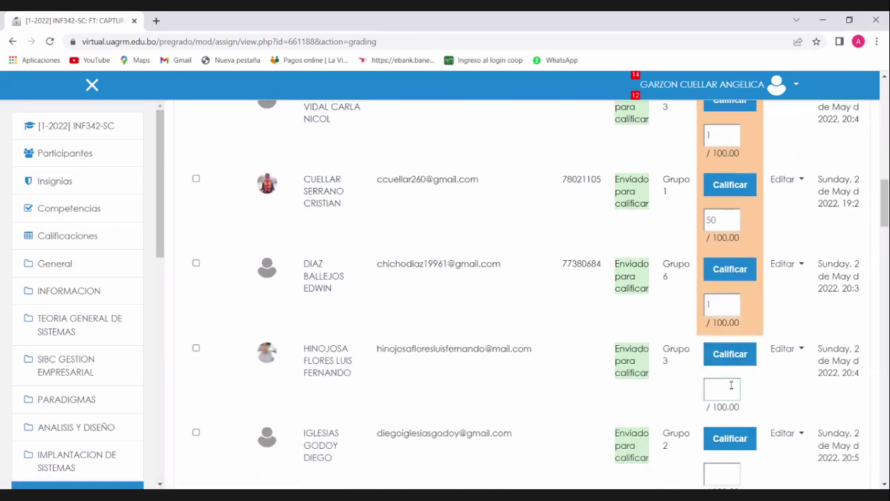
pyautogui.write('50')
pyautogui.scroll(-1, 731, 385)
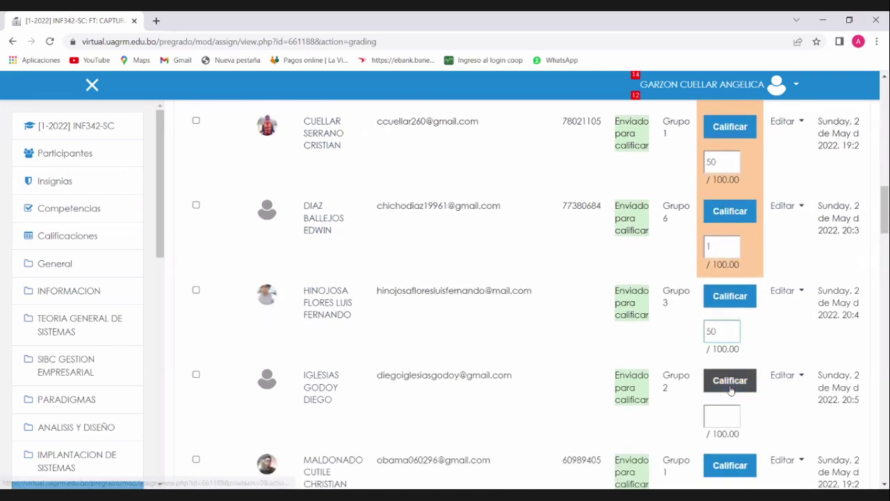
# Grade the next student 1, replacing a mistyped 50, and give the following student 50.
pyautogui.click(718, 412)
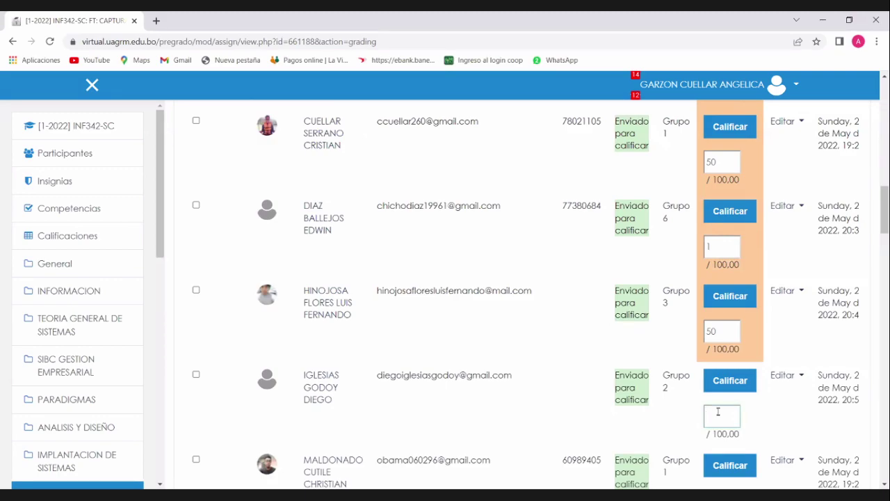
pyautogui.write('50')
pyautogui.press('BackSpace')
pyautogui.press('BackSpace')
pyautogui.write('1')
pyautogui.scroll(-2, 719, 416)
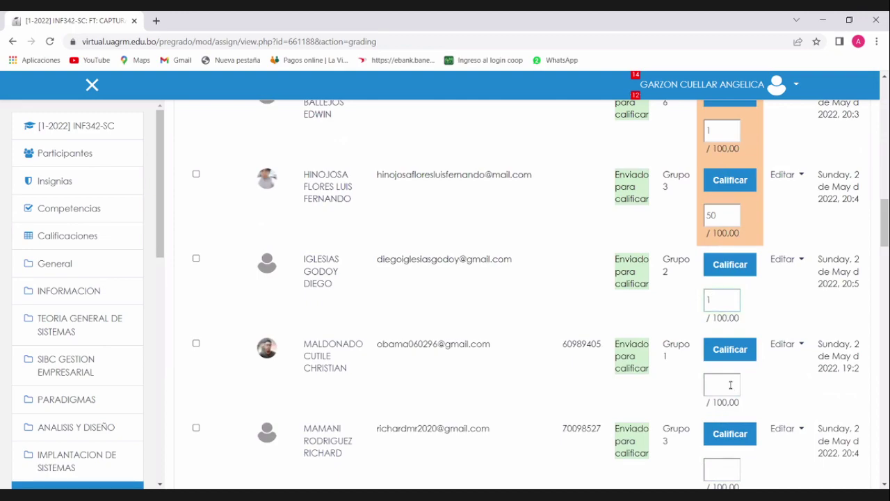
pyautogui.click(730, 385)
pyautogui.write('50')
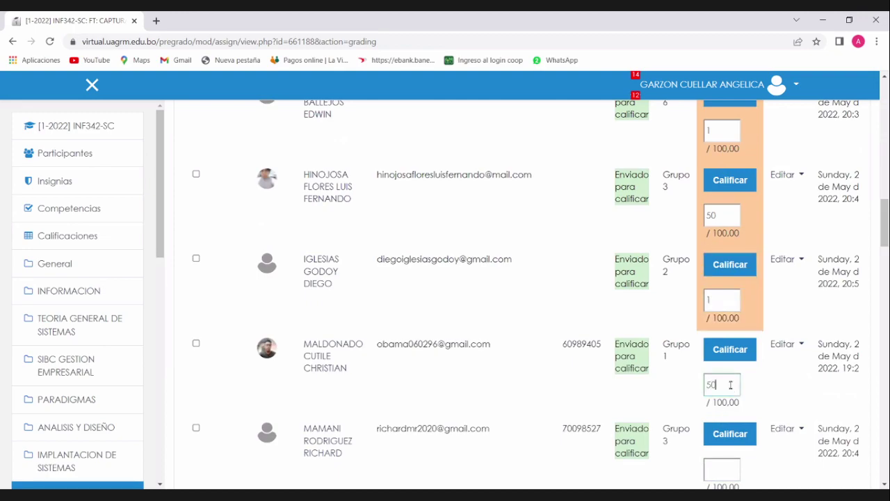
pyautogui.scroll(-1, 730, 385)
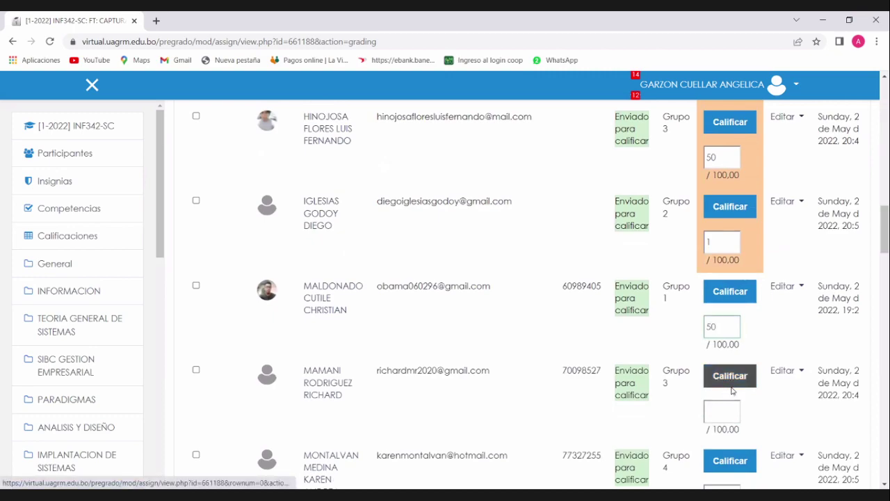
# Give the next three students quick grades of 50 each.
pyautogui.click(724, 402)
pyautogui.write('50')
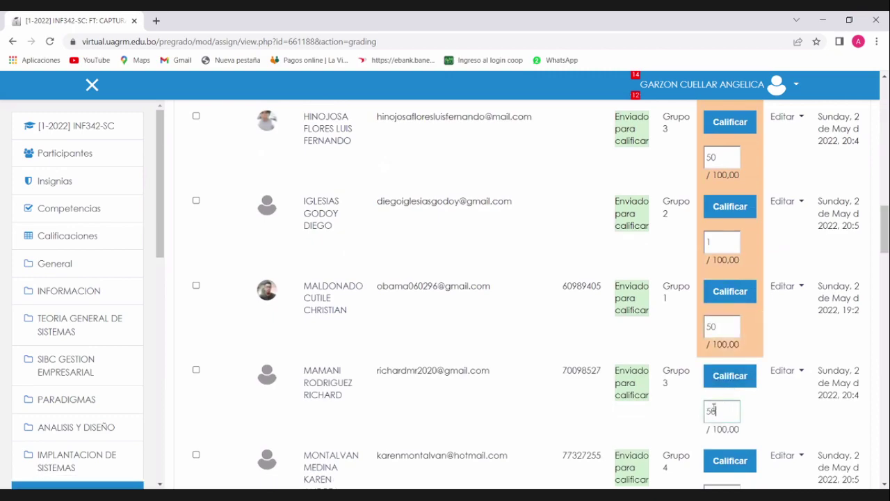
pyautogui.scroll(-1, 714, 407)
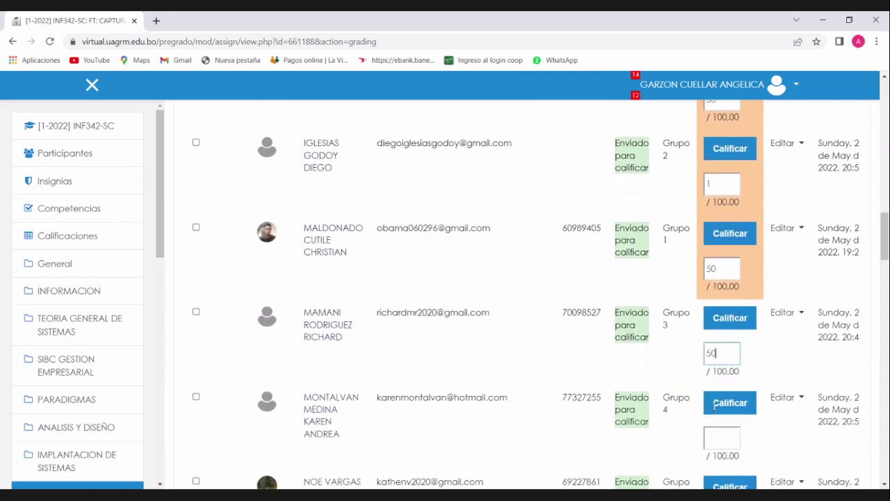
pyautogui.click(726, 440)
pyautogui.scroll(-1, 727, 417)
pyautogui.write('50')
pyautogui.scroll(-1, 728, 382)
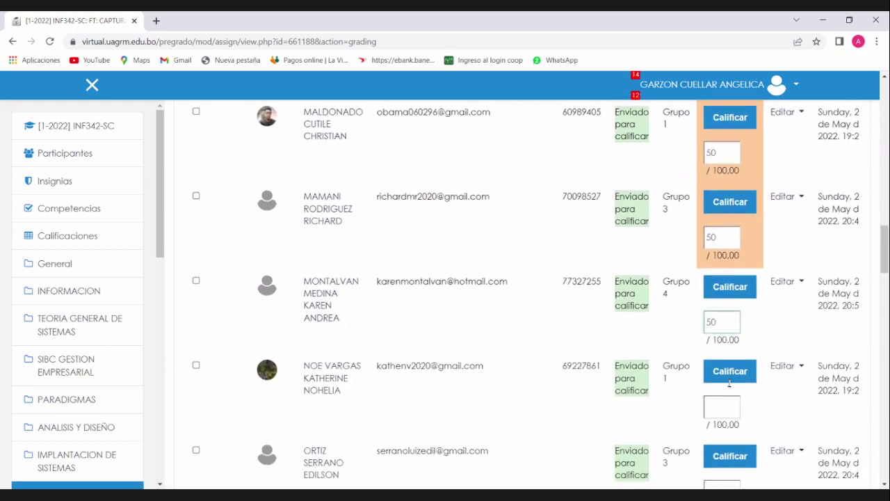
pyautogui.click(719, 406)
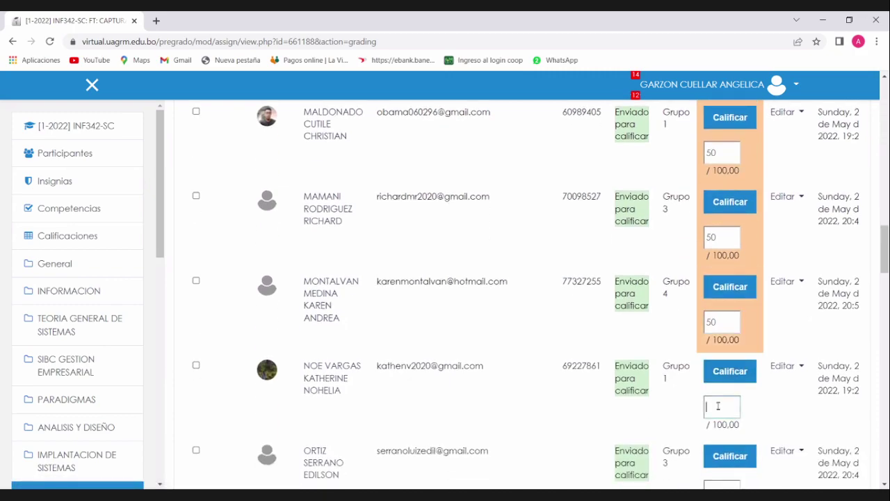
pyautogui.write('50')
pyautogui.scroll(-2, 719, 406)
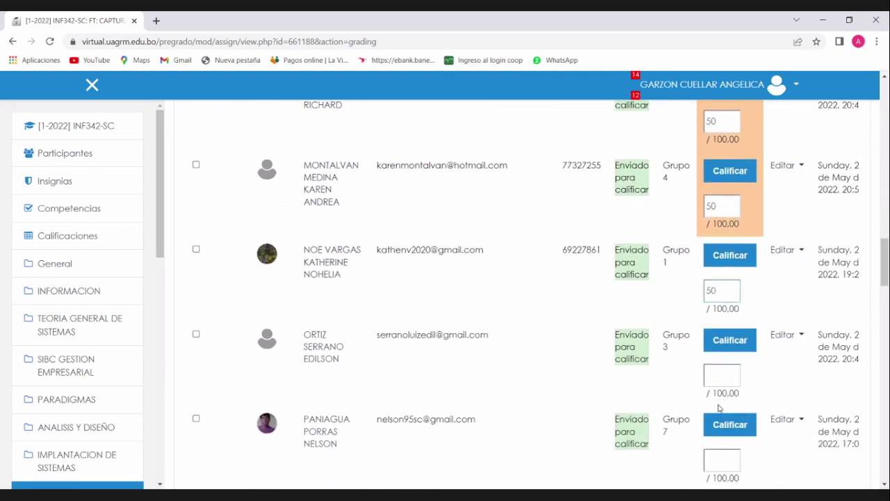
# Score the following three students 1 each.
pyautogui.click(724, 379)
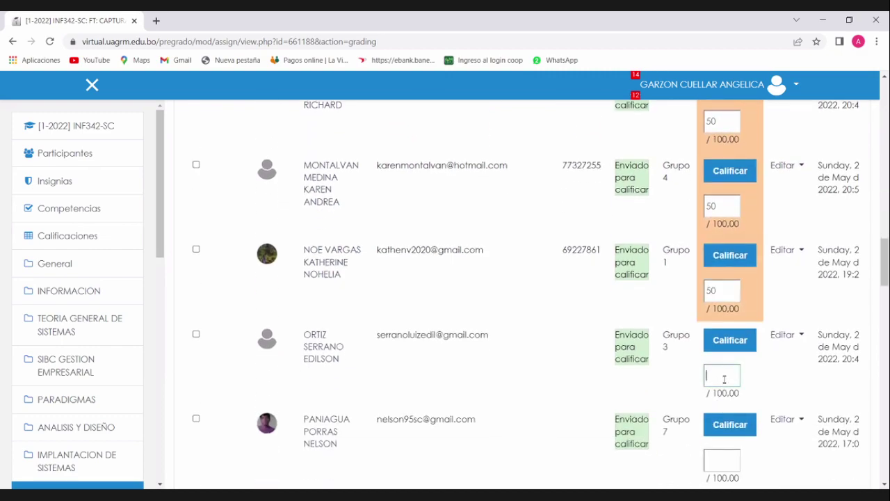
pyautogui.write('1')
pyautogui.scroll(-1, 723, 379)
pyautogui.click(719, 401)
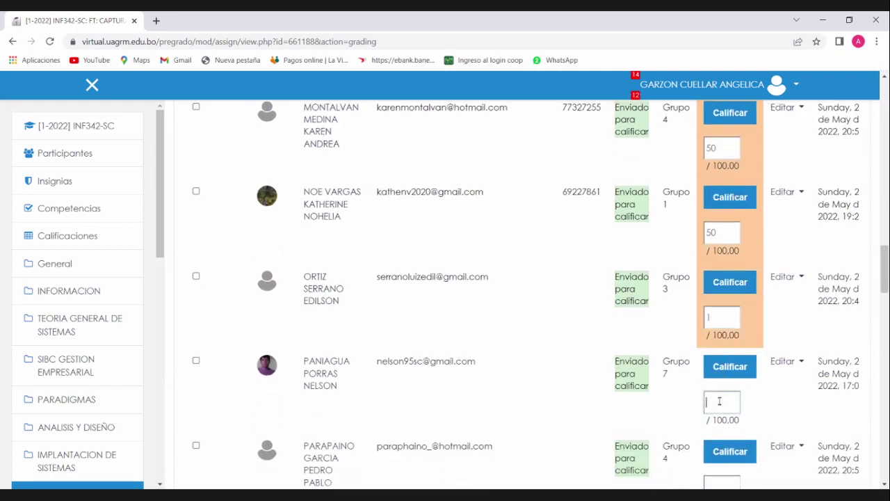
pyautogui.write('1')
pyautogui.scroll(-1, 720, 401)
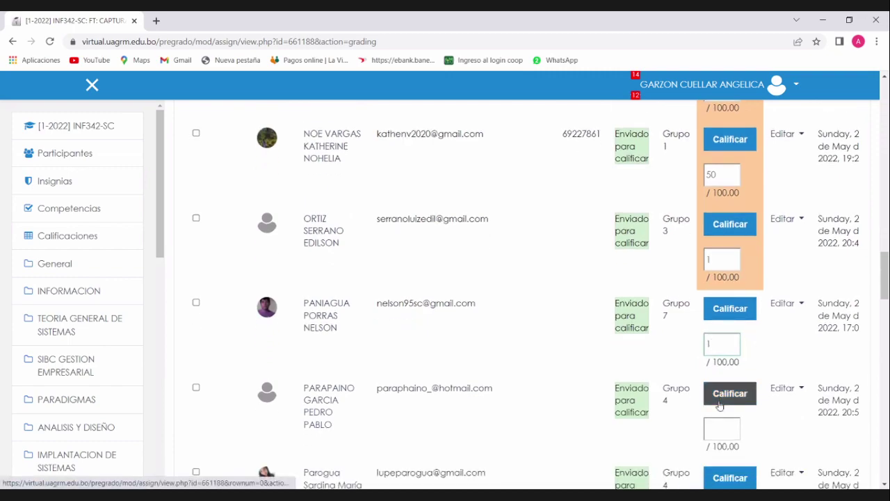
pyautogui.click(721, 425)
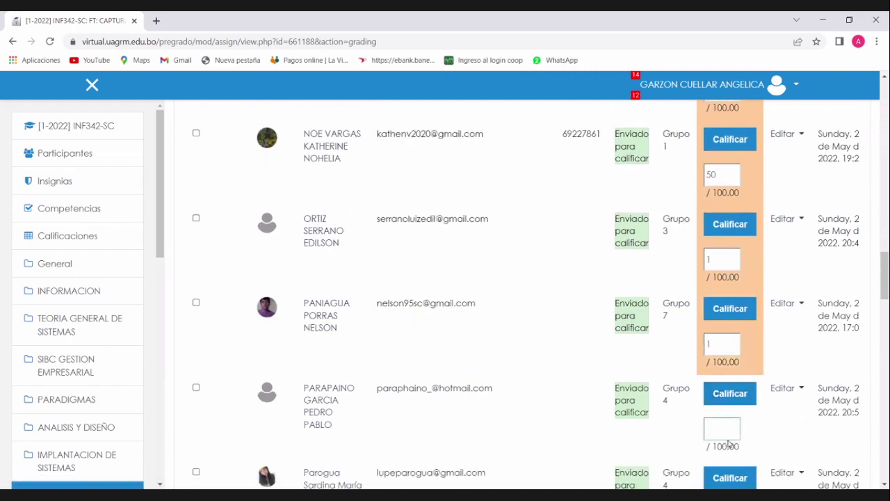
pyautogui.write('1')
pyautogui.scroll(-2, 728, 443)
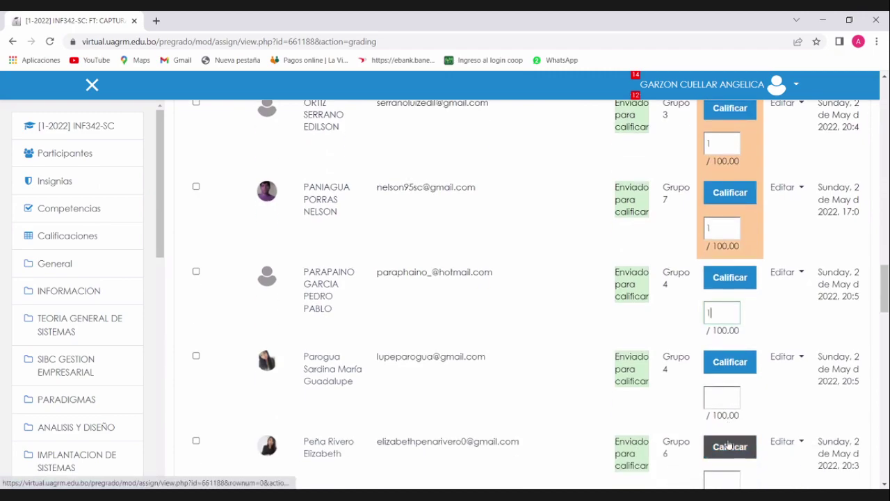
# Enter 50 for the three students after them.
pyautogui.click(726, 400)
pyautogui.write('50')
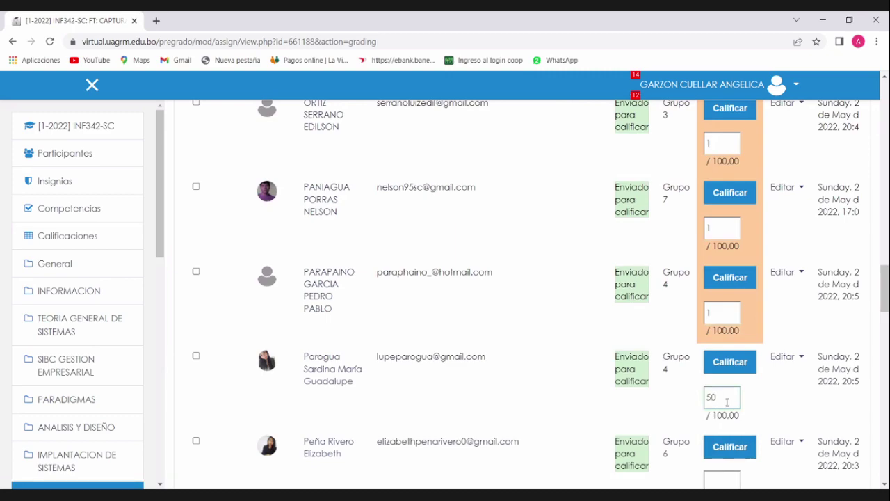
pyautogui.scroll(-1, 726, 402)
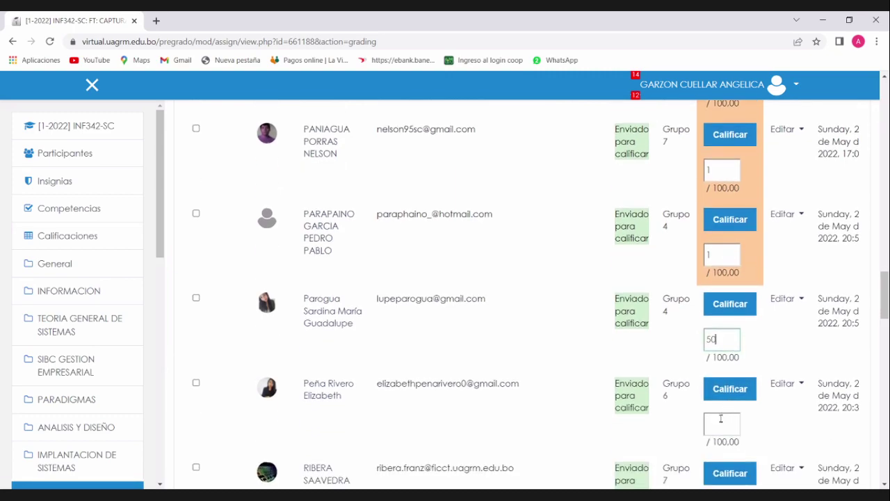
pyautogui.click(719, 419)
pyautogui.write('50')
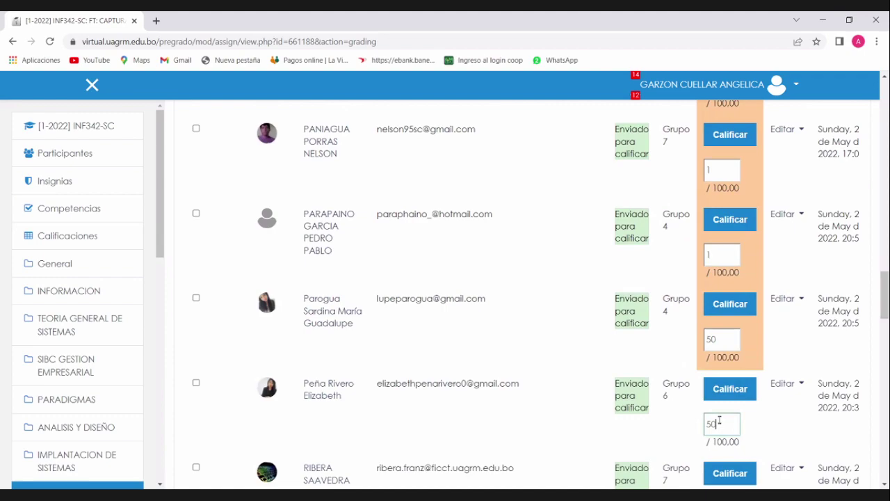
pyautogui.scroll(-1, 719, 420)
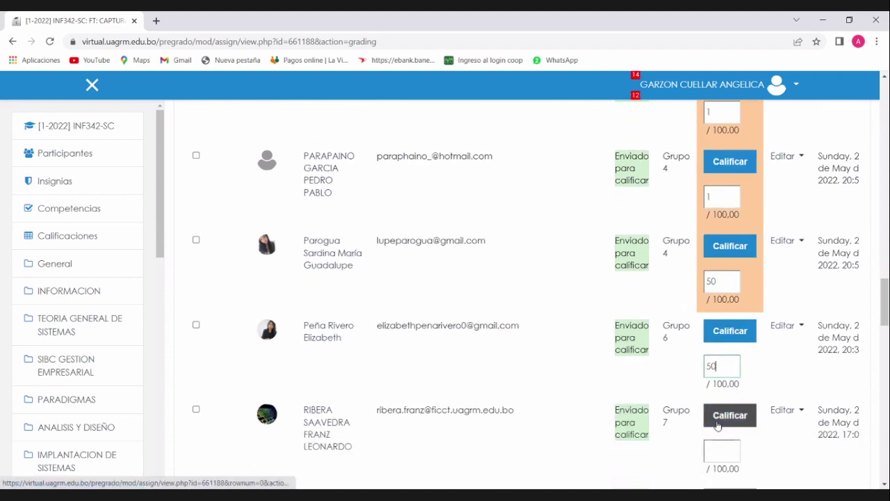
pyautogui.click(713, 445)
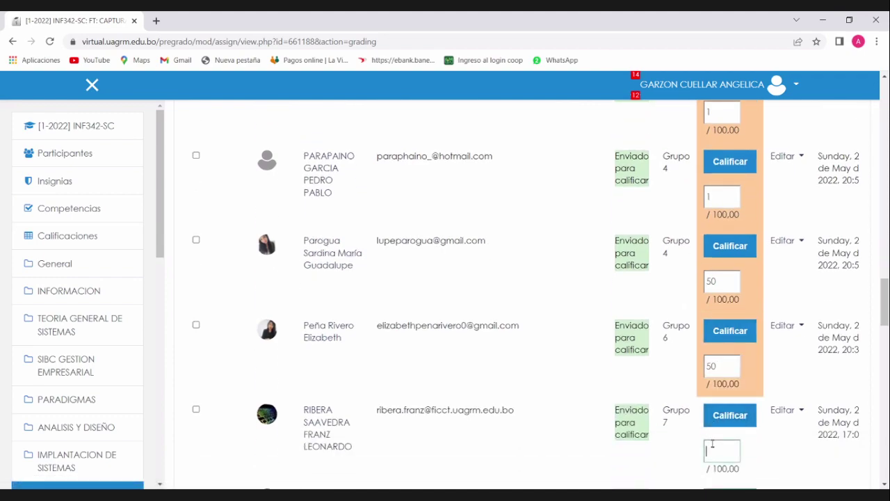
pyautogui.write('50')
pyautogui.scroll(-2, 712, 444)
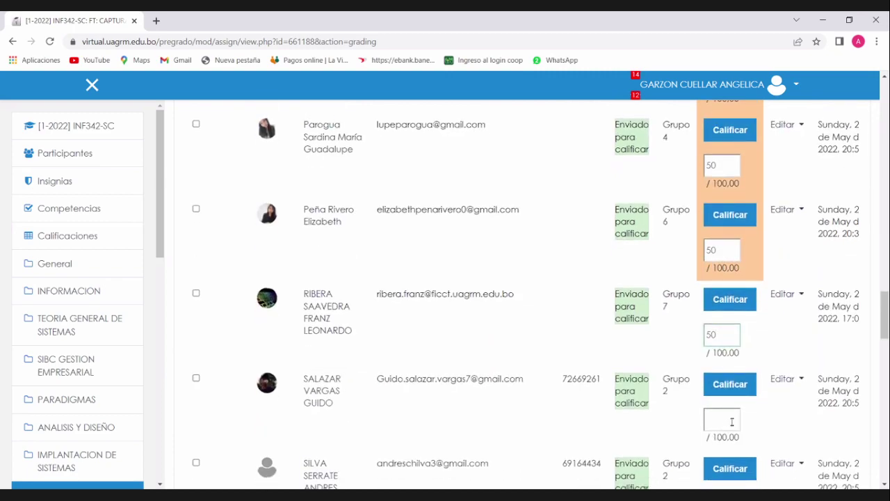
# Give two more students further down the table 50 each.
pyautogui.click(726, 419)
pyautogui.write('50')
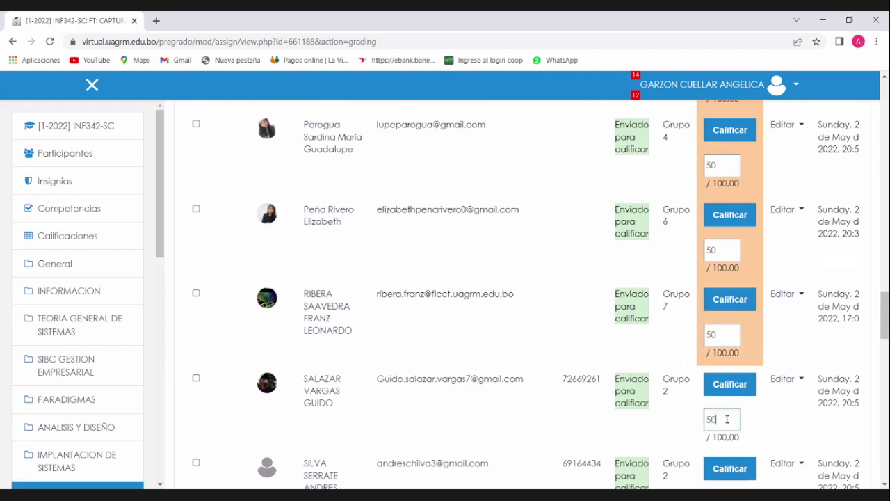
pyautogui.scroll(-1, 726, 418)
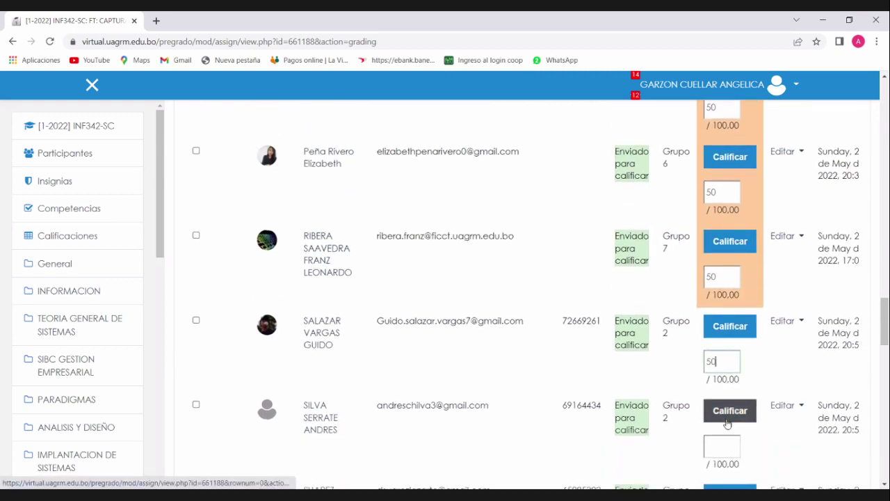
pyautogui.click(716, 448)
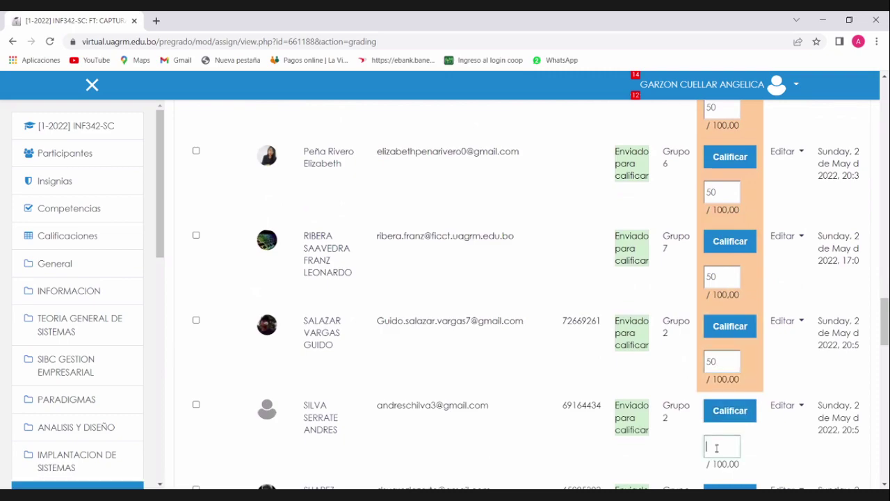
pyautogui.write('50')
pyautogui.scroll(-2, 734, 473)
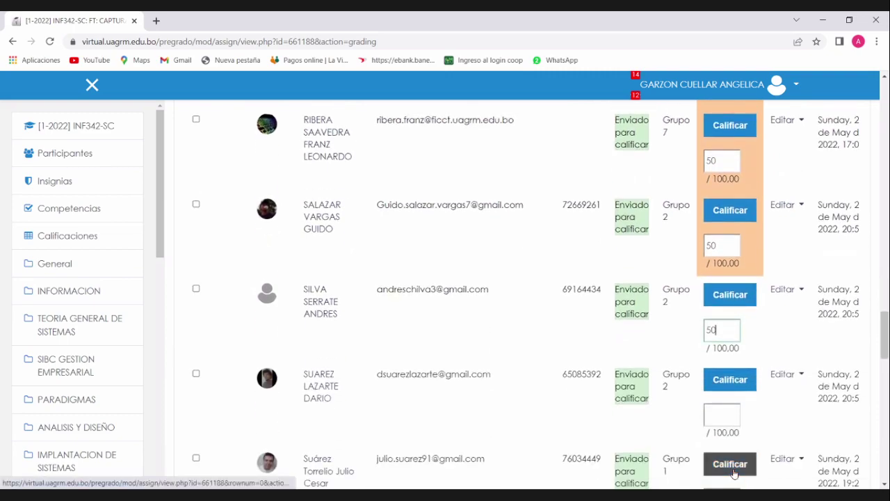
# Give the next three students quick grades of 50 each.
pyautogui.click(733, 423)
pyautogui.write('50')
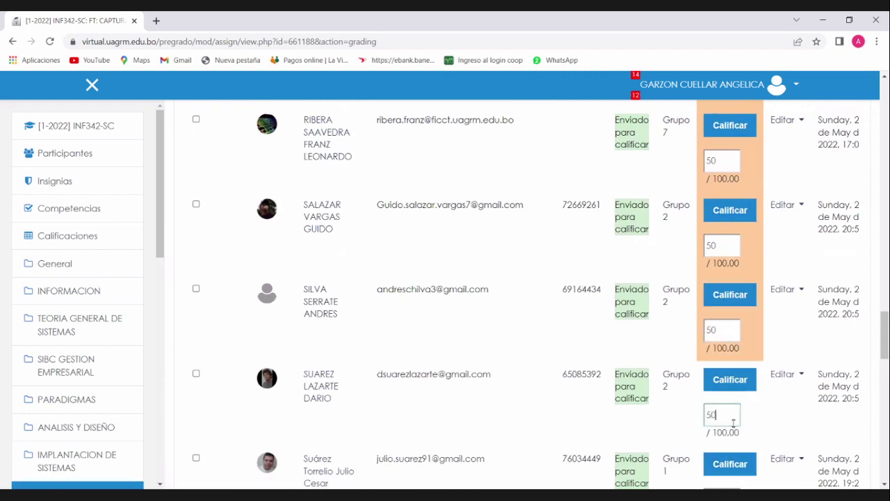
pyautogui.scroll(-2, 737, 430)
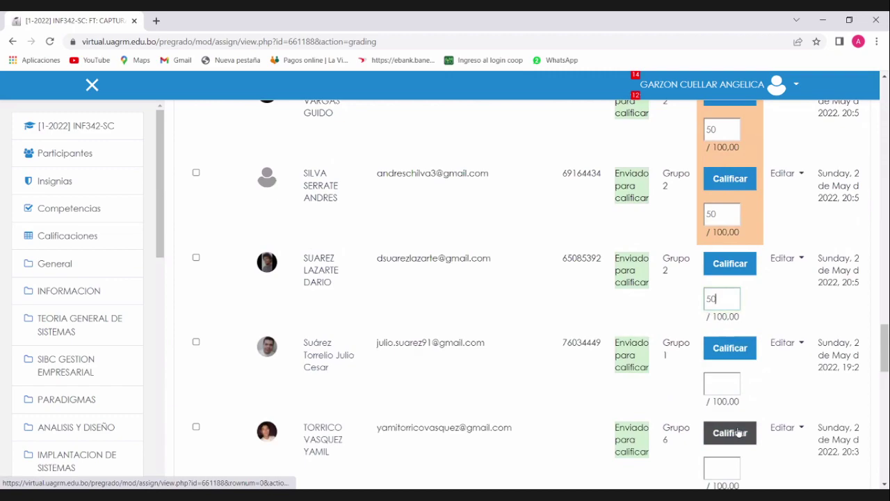
pyautogui.click(719, 386)
pyautogui.write('50')
pyautogui.scroll(-1, 718, 387)
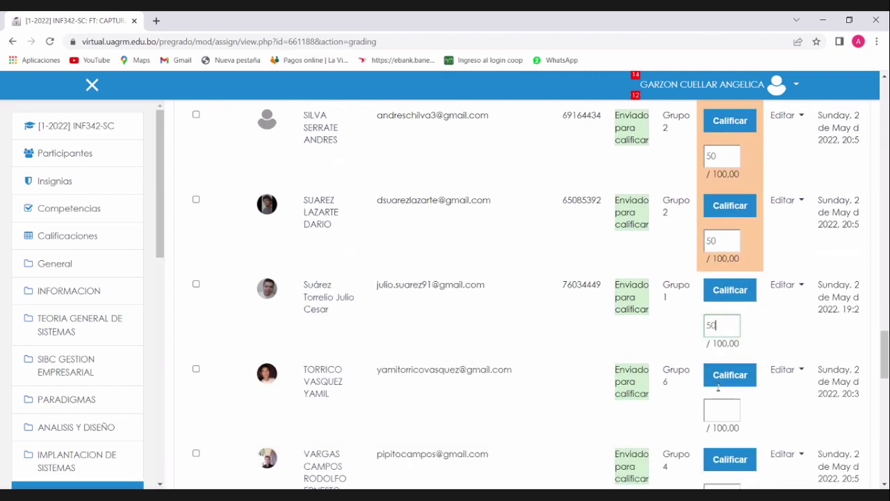
pyautogui.click(713, 412)
pyautogui.write('50')
pyautogui.scroll(-2, 726, 426)
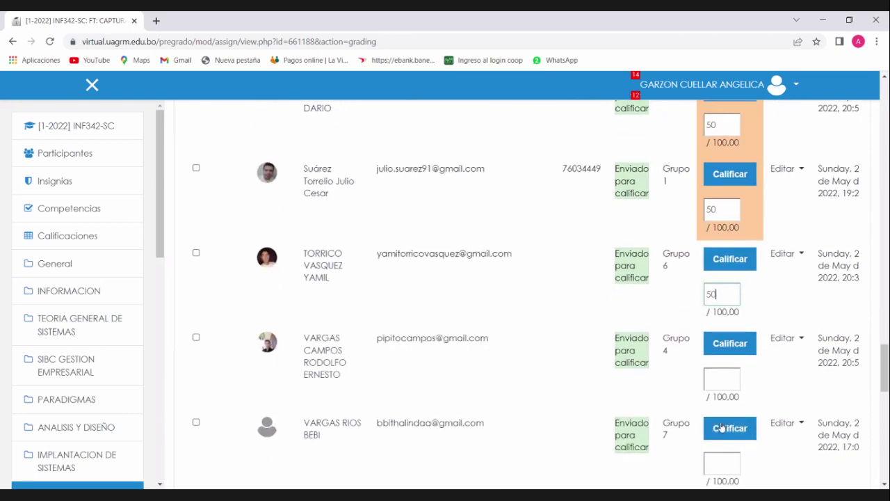
# Score one student 1, then the remaining three down to the last student 50 each.
pyautogui.click(716, 386)
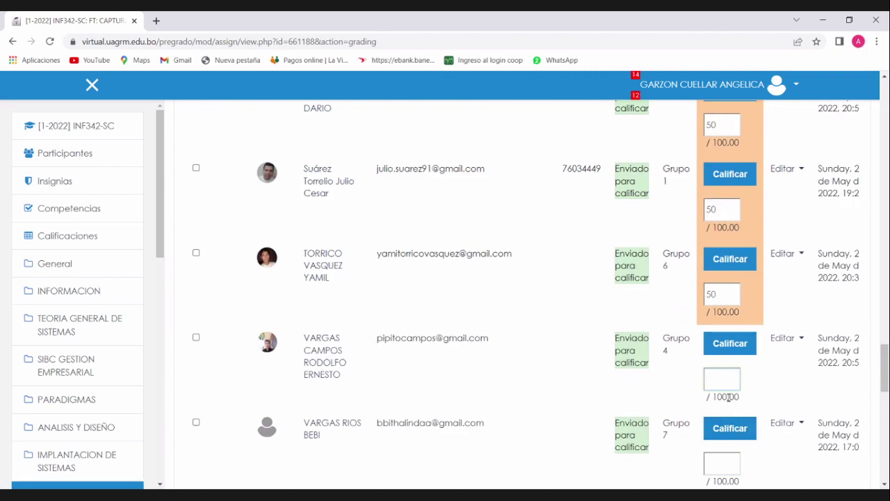
pyautogui.write('1')
pyautogui.scroll(-2, 728, 397)
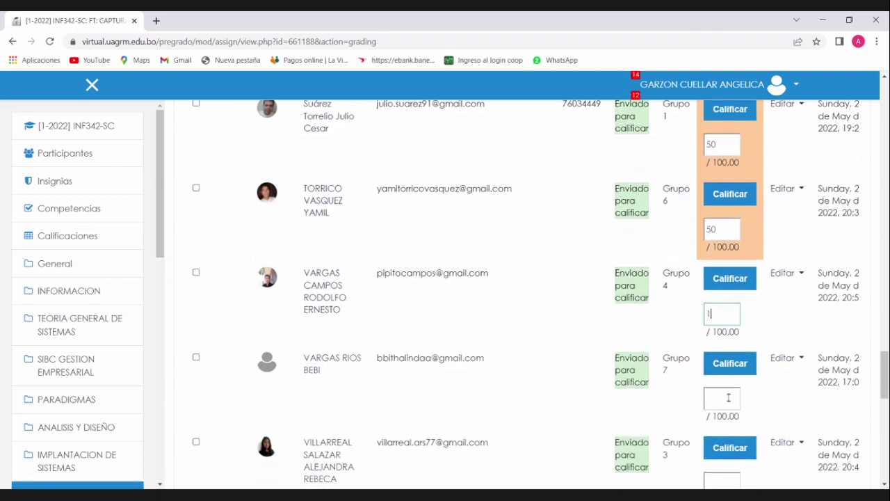
pyautogui.click(734, 351)
pyautogui.write('50')
pyautogui.scroll(-1, 741, 367)
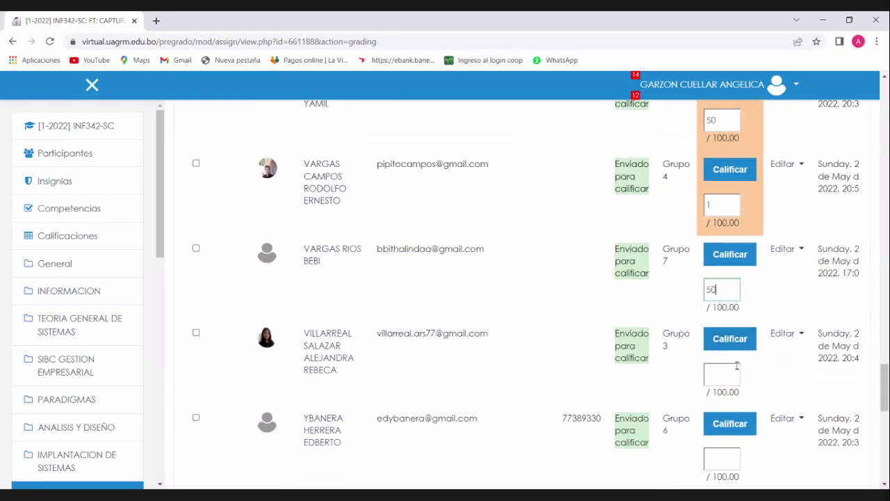
pyautogui.click(721, 374)
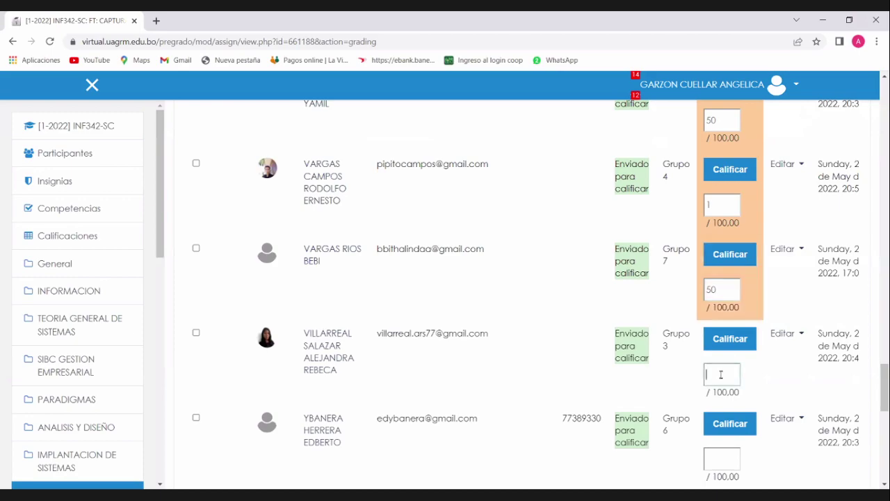
pyautogui.write('50')
pyautogui.scroll(-1, 719, 375)
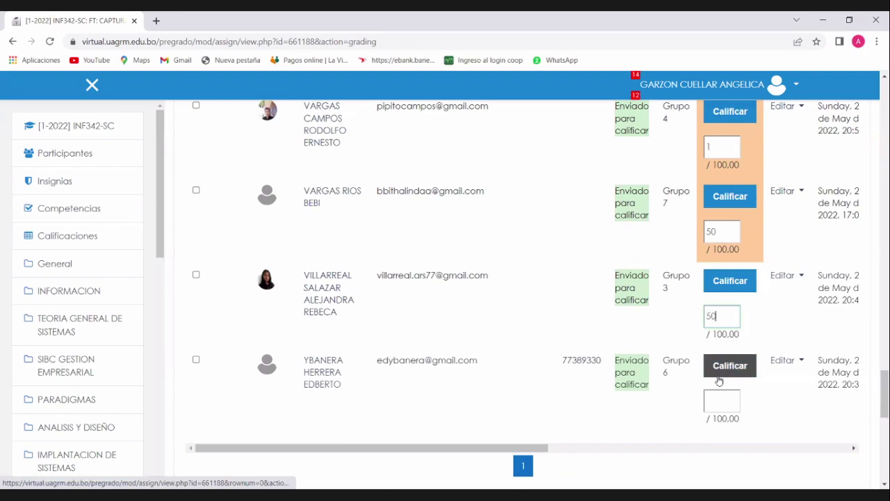
pyautogui.click(715, 405)
pyautogui.write('50')
pyautogui.scroll(6, 715, 410)
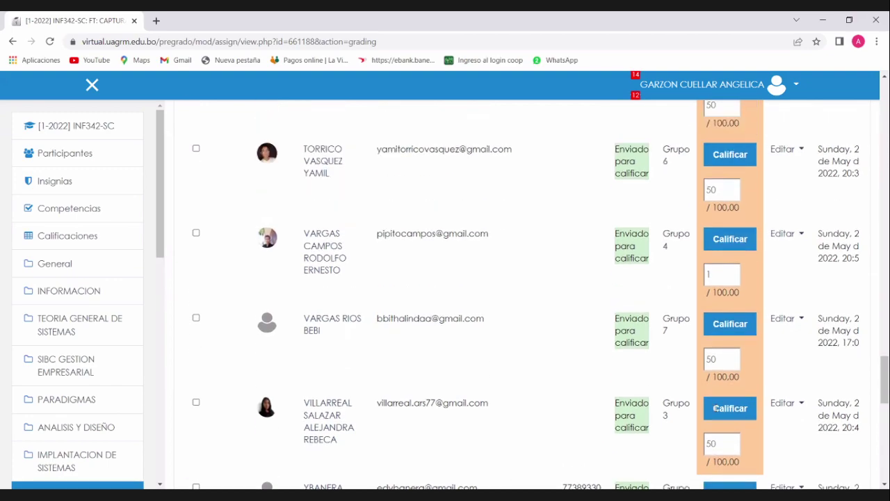
# Save the quick grades with 'Guardar los cambios realizados en la calificación rápida'.
pyautogui.scroll(-5, 715, 418)
pyautogui.scroll(-5, 591, 454)
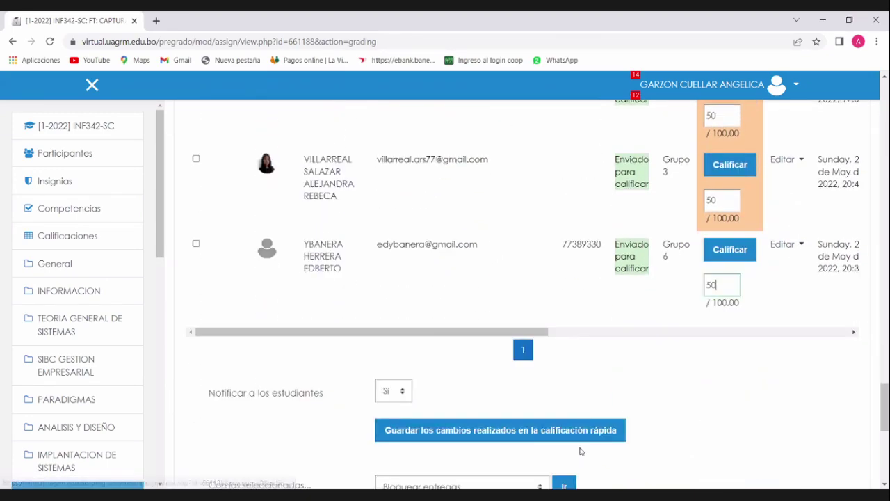
pyautogui.scroll(1, 543, 343)
pyautogui.scroll(-4, 543, 344)
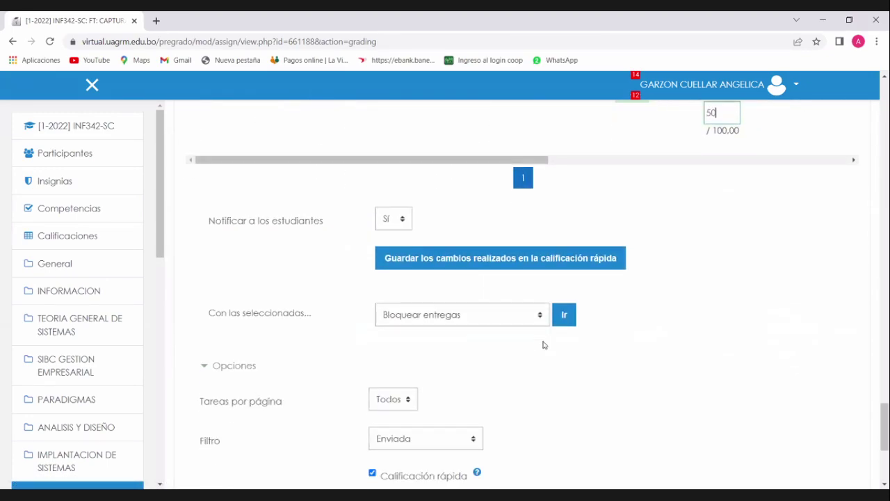
pyautogui.scroll(2, 539, 350)
pyautogui.scroll(3, 538, 351)
pyautogui.scroll(-4, 538, 352)
pyautogui.scroll(-1, 538, 352)
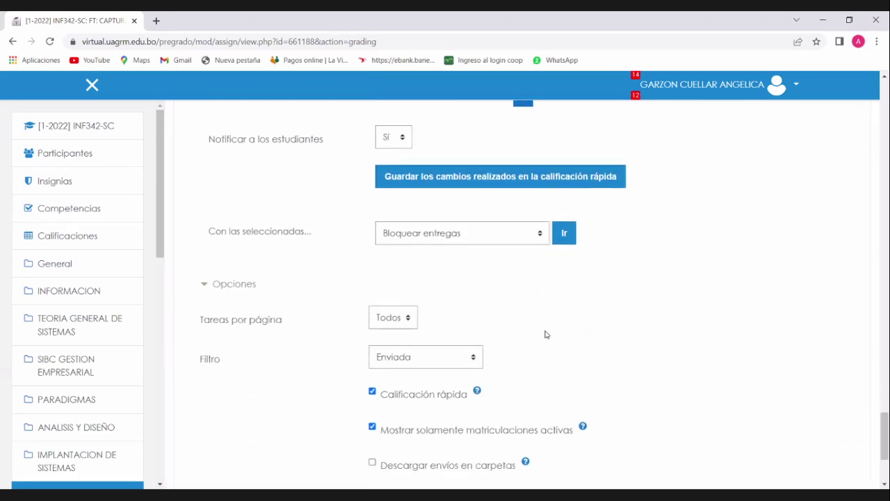
pyautogui.click(523, 179)
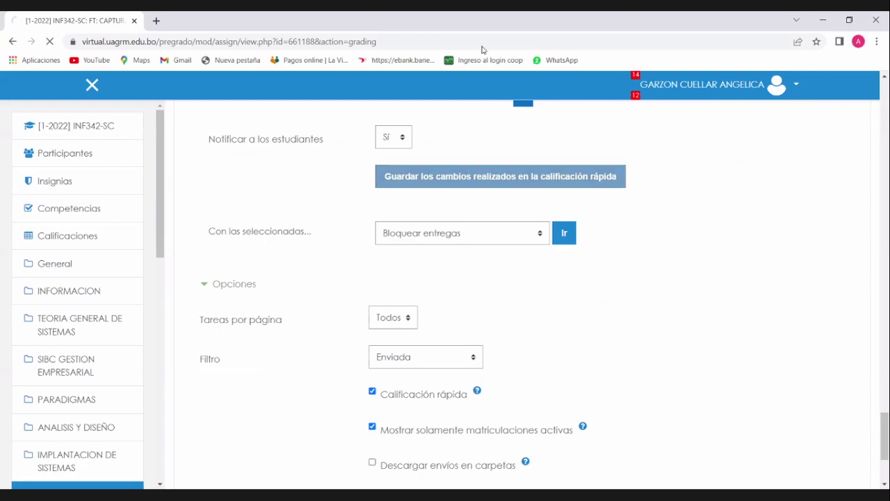
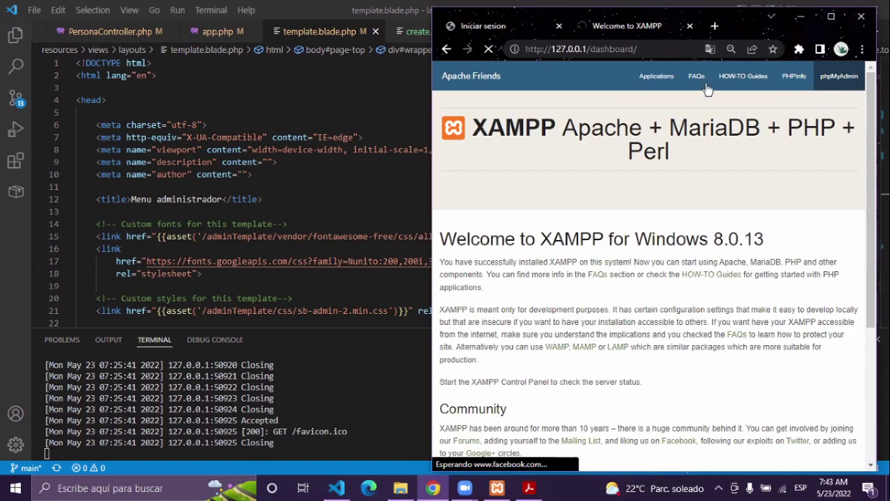
# Return to the YOHMAR'S login tab and bring up Chrome's saved usernames in the user field.
pyautogui.click(501, 26)
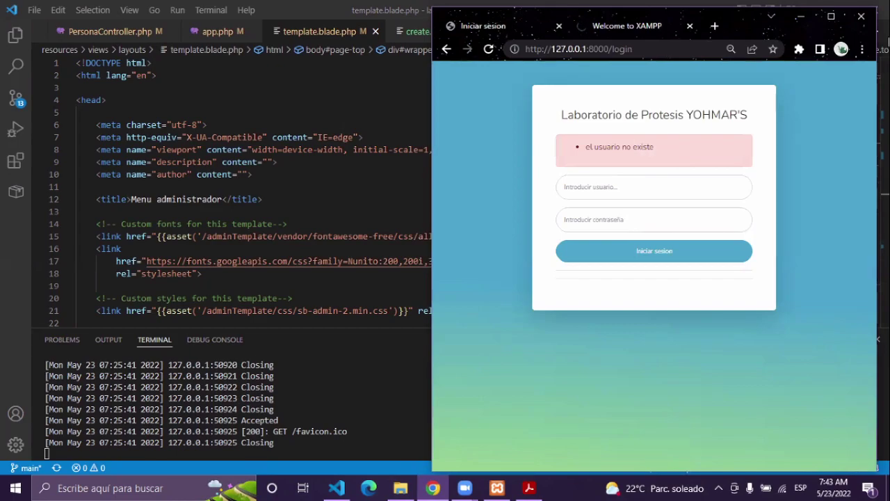
pyautogui.click(667, 190)
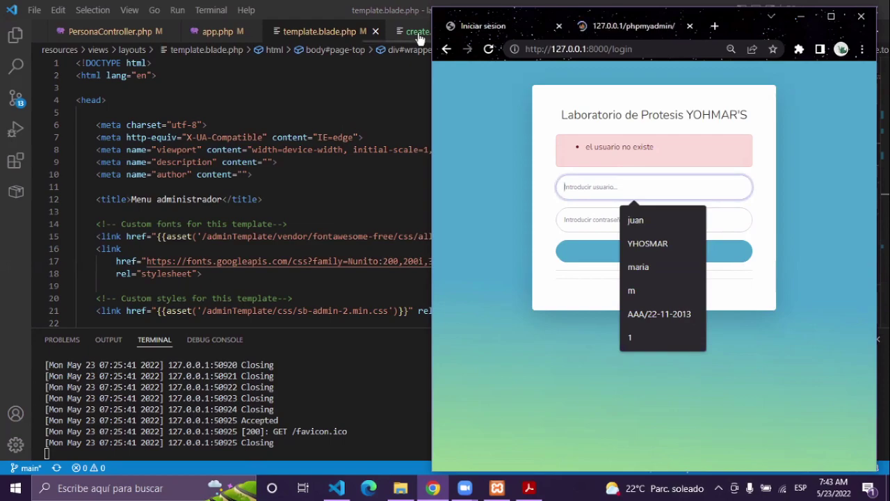
# Switch to Visual Studio Code and show the project's Explorer file tree.
pyautogui.click(18, 40)
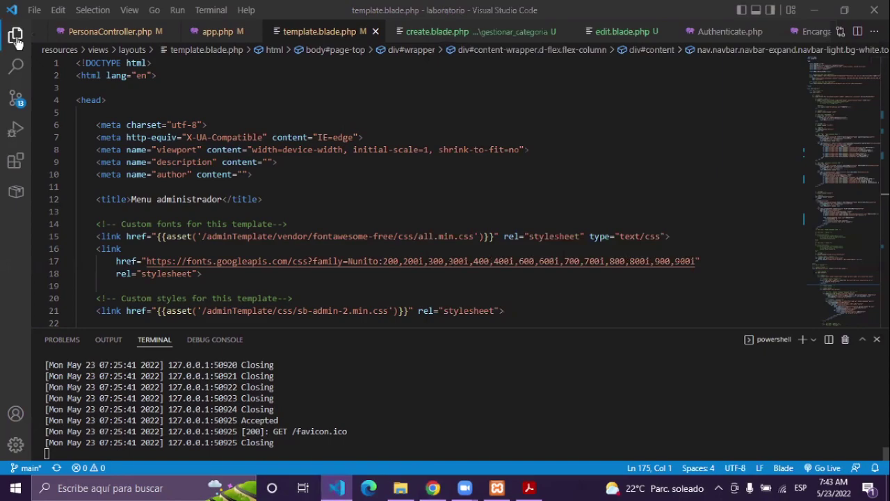
pyautogui.click(16, 36)
pyautogui.click(15, 37)
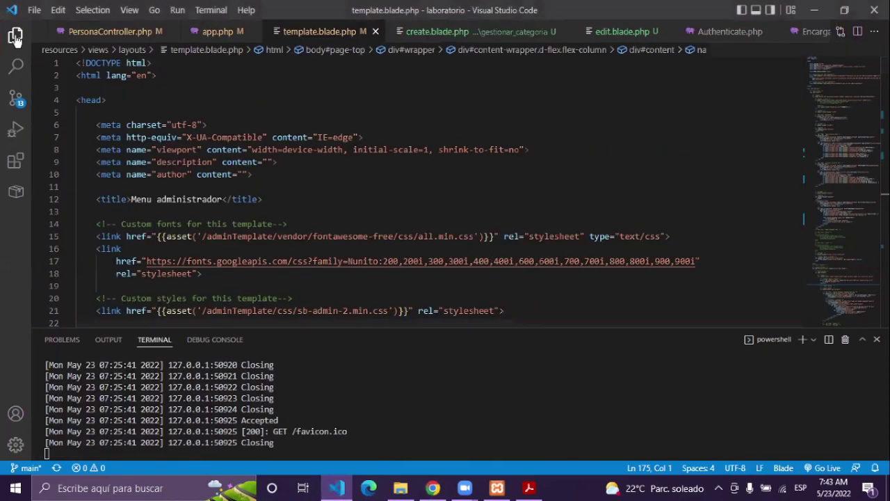
pyautogui.click(16, 37)
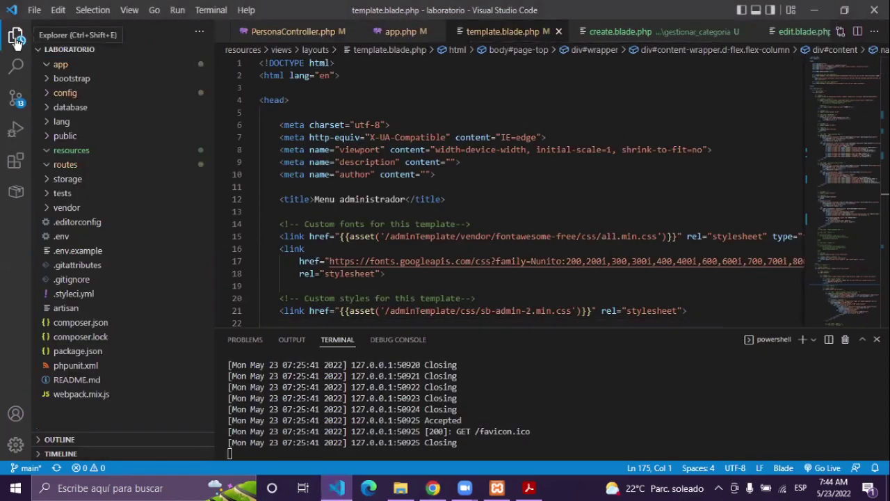
pyautogui.hotkey('ctrl', 'b')
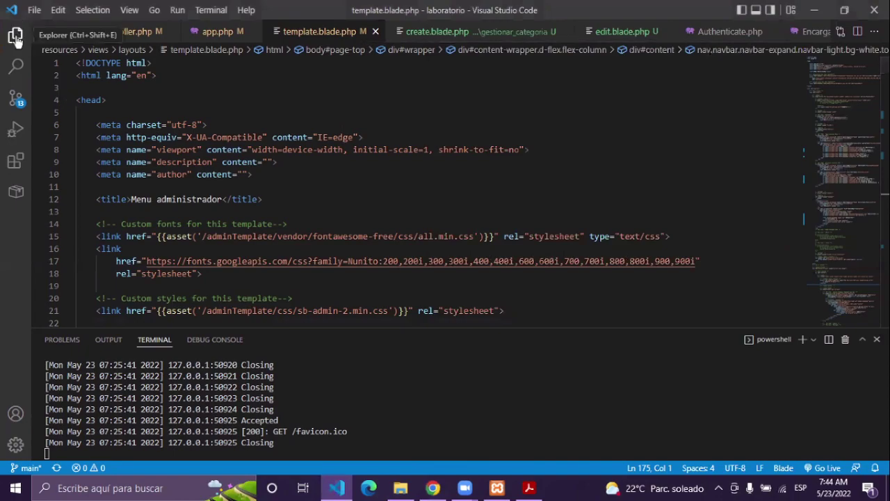
pyautogui.click(17, 39)
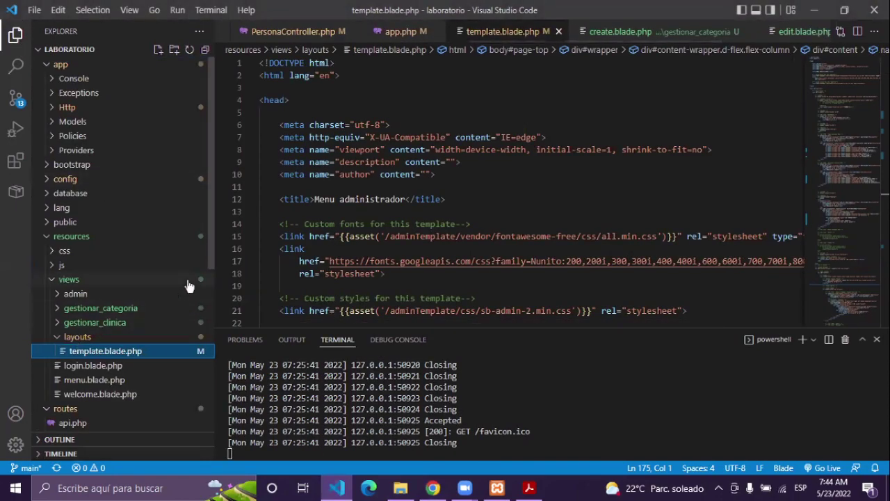
pyautogui.scroll(-1, 213, 221)
pyautogui.scroll(1, 212, 222)
# Expand database > migrations, widen the sidebar to read the migration names, then bring Chrome back.
pyautogui.click(54, 195)
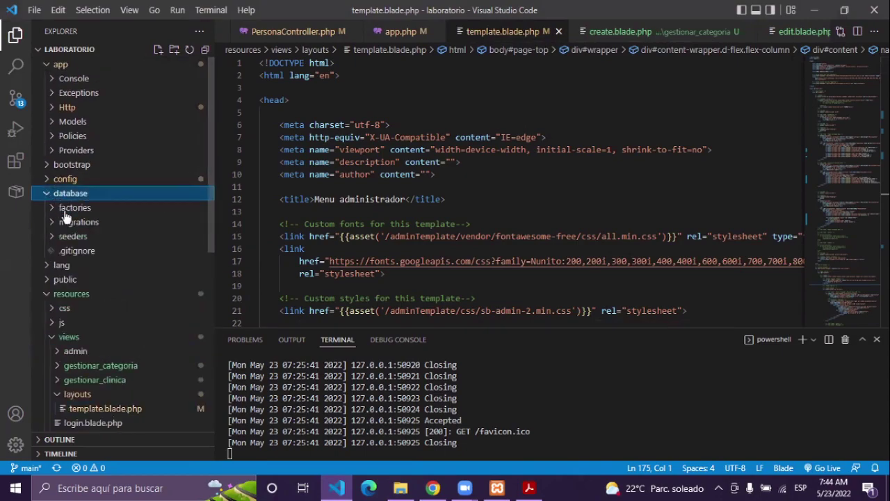
pyautogui.click(68, 222)
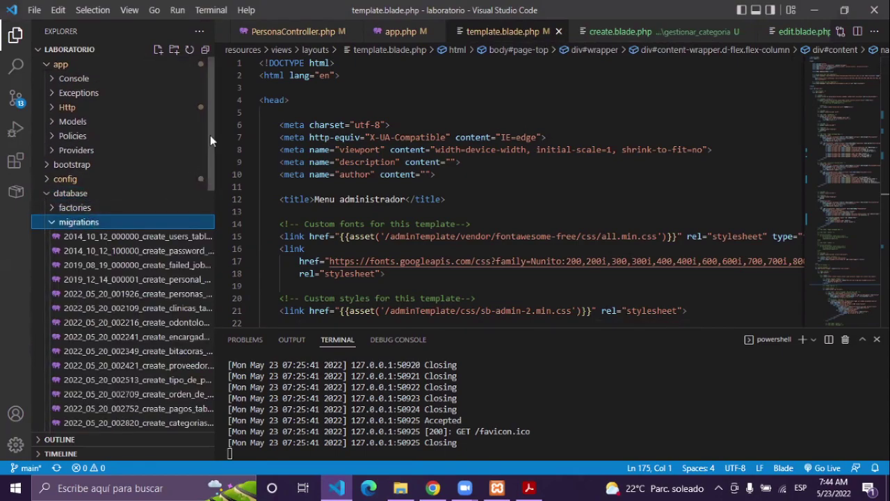
pyautogui.scroll(-6, 210, 135)
pyautogui.moveTo(215, 212); pyautogui.dragTo(280, 216)
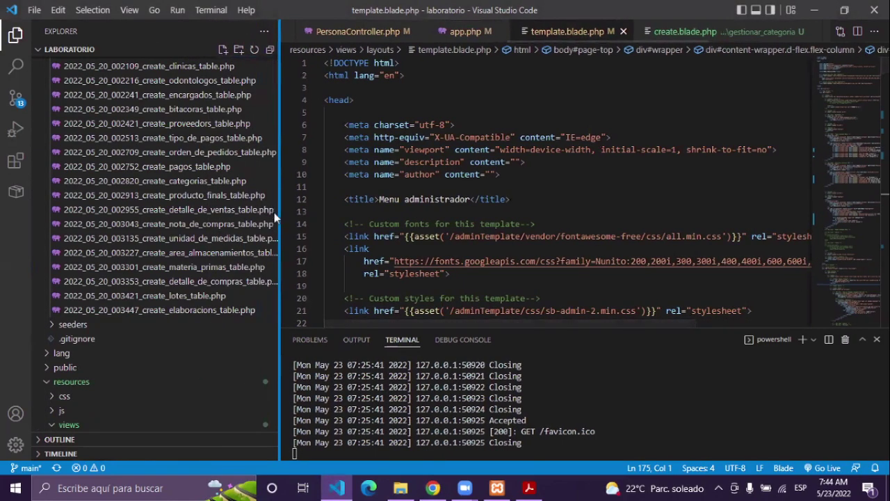
pyautogui.scroll(3, 278, 176)
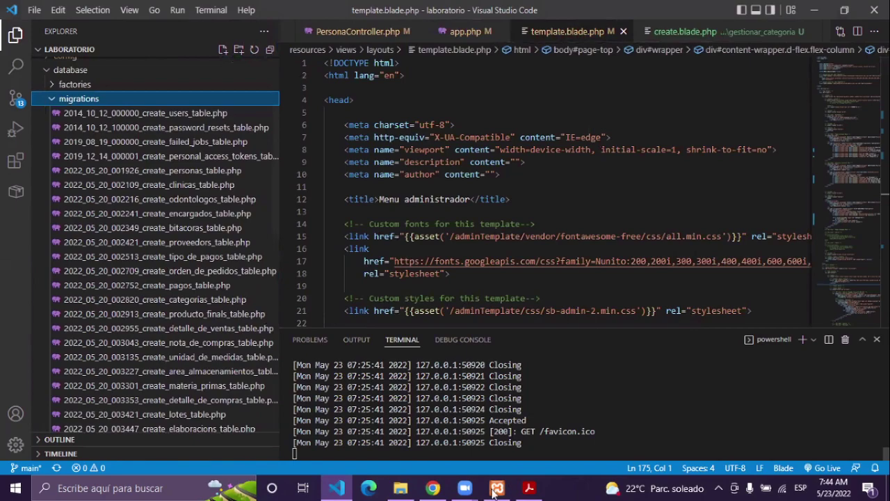
pyautogui.click(435, 452)
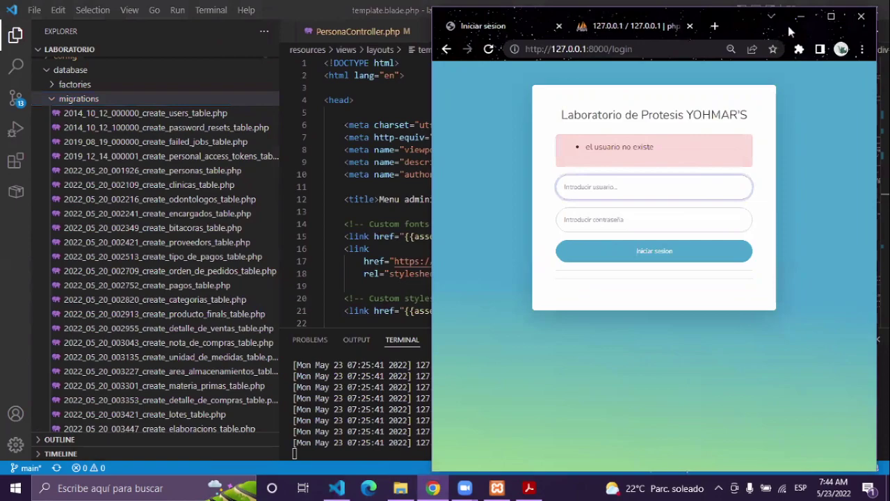
# Maximize Chrome on phpMyAdmin and open laboratorio's encargados table, which holds one user record.
pyautogui.hotkey('ctrl', 'Tab')
pyautogui.click(833, 18)
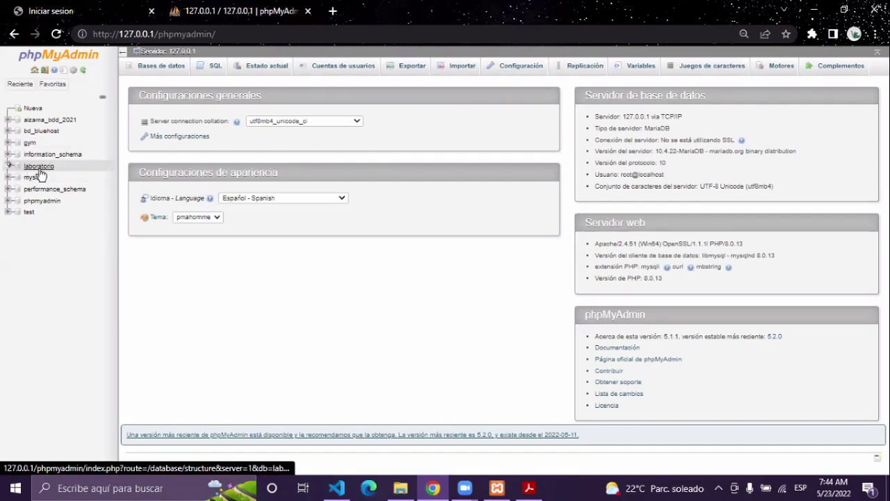
pyautogui.click(34, 169)
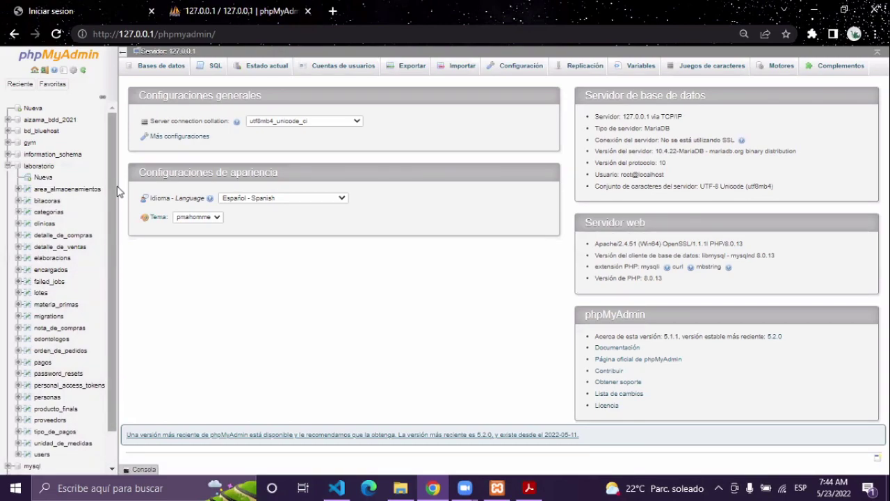
pyautogui.moveTo(118, 192); pyautogui.dragTo(118, 233)
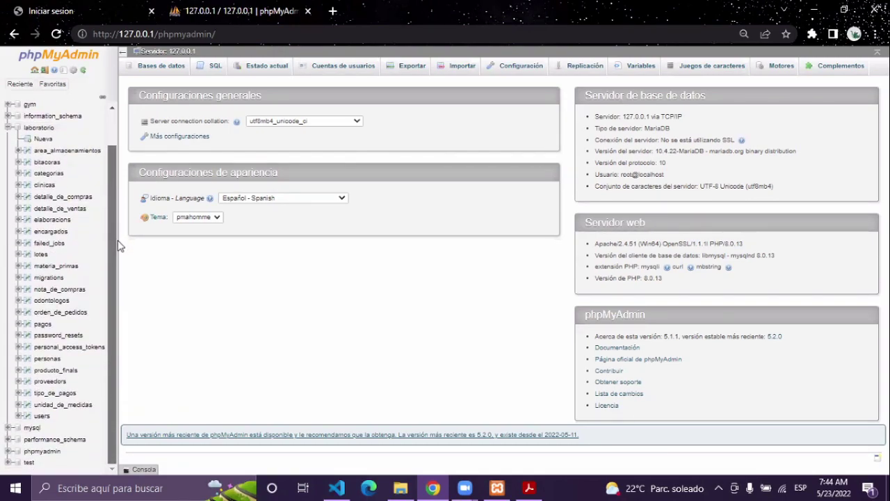
pyautogui.click(70, 153)
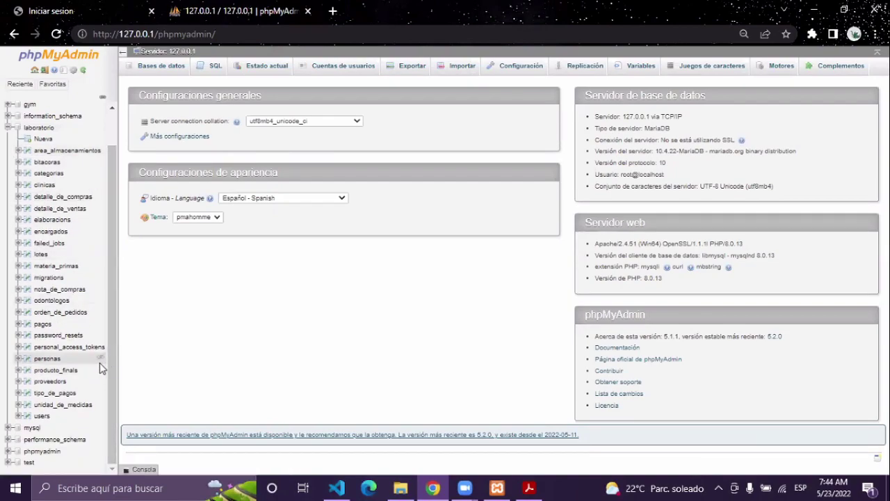
pyautogui.click(42, 235)
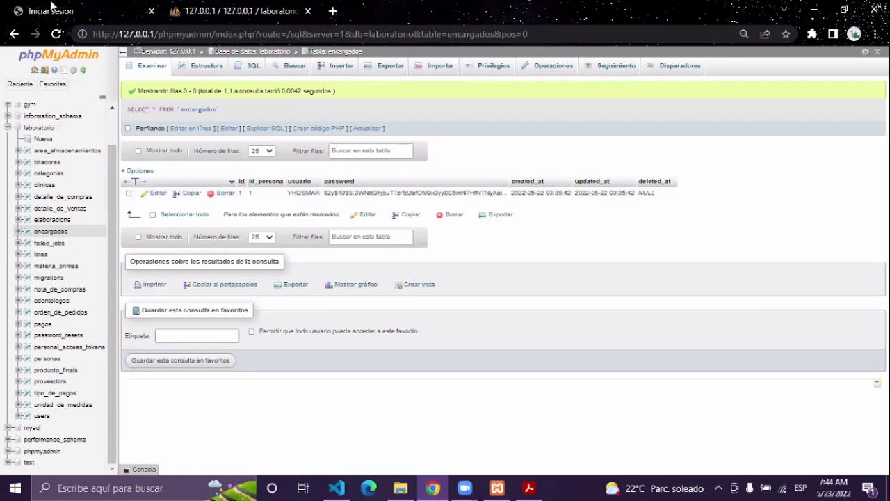
pyautogui.click(51, 8)
# Attempt a login with a saved username and its password.
pyautogui.click(512, 184)
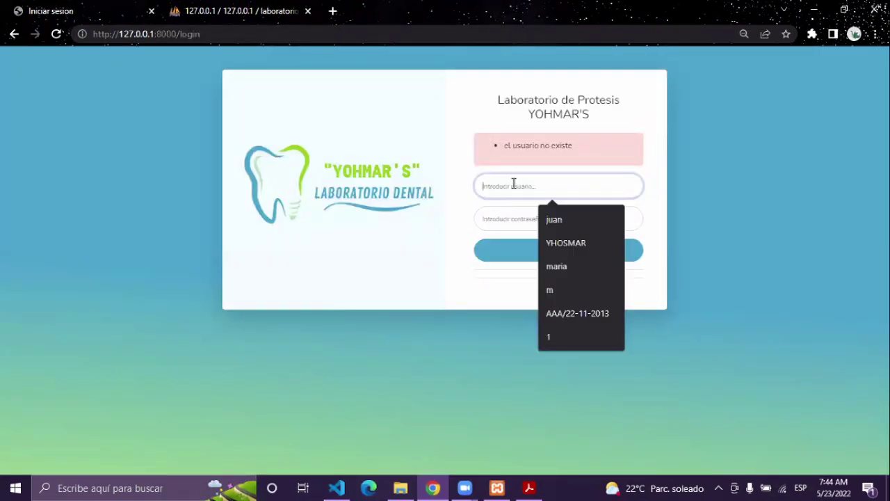
pyautogui.click(554, 219)
pyautogui.click(528, 220)
pyautogui.press('Return')
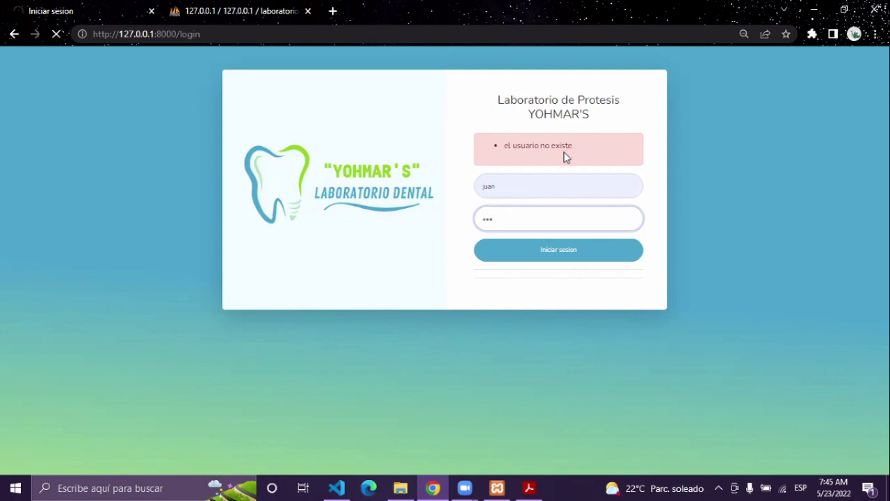
# Retry with the administrator's saved username and password, reaching the Menu administrador page.
pyautogui.click(524, 176)
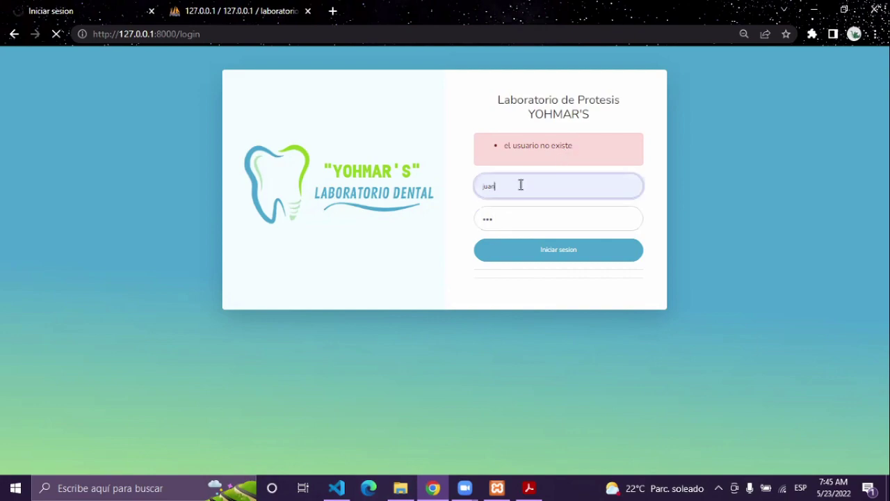
pyautogui.doubleClick(473, 190)
pyautogui.click(516, 186)
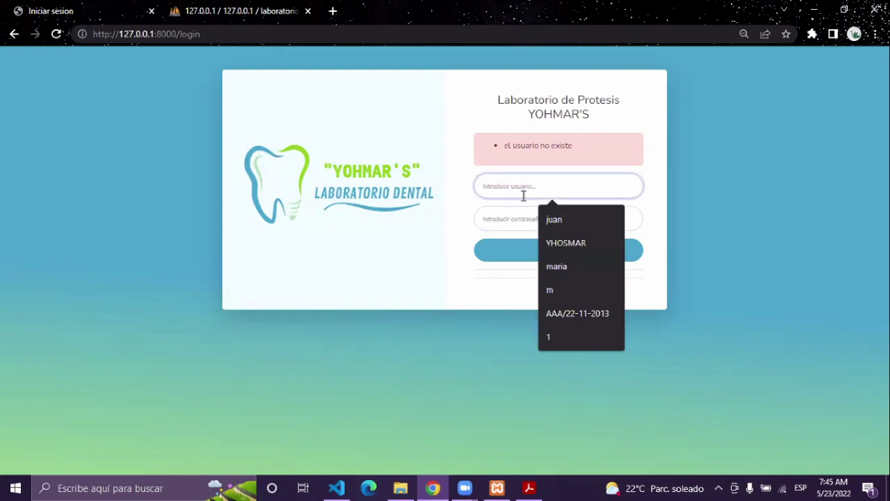
pyautogui.click(552, 244)
pyautogui.click(533, 220)
pyautogui.write('••')
pyautogui.click(559, 249)
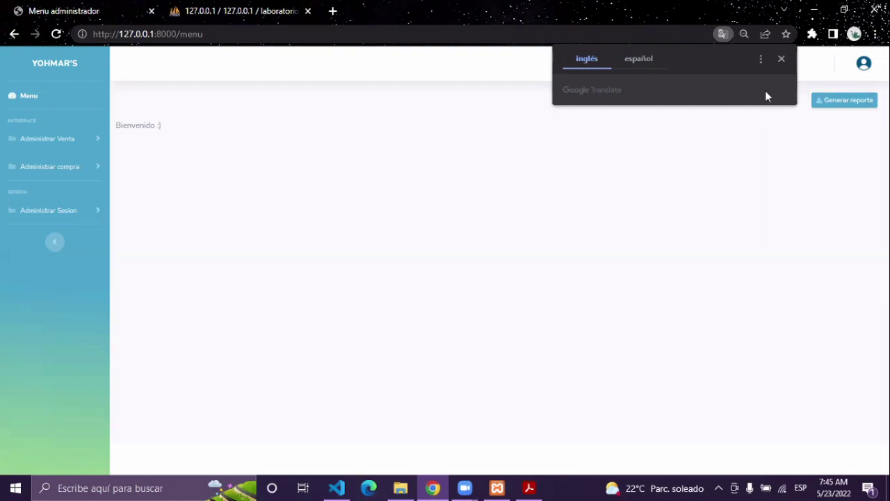
# Log out via Cerrar Sesion, then log back in with the administrator's username and password.
pyautogui.click(864, 63)
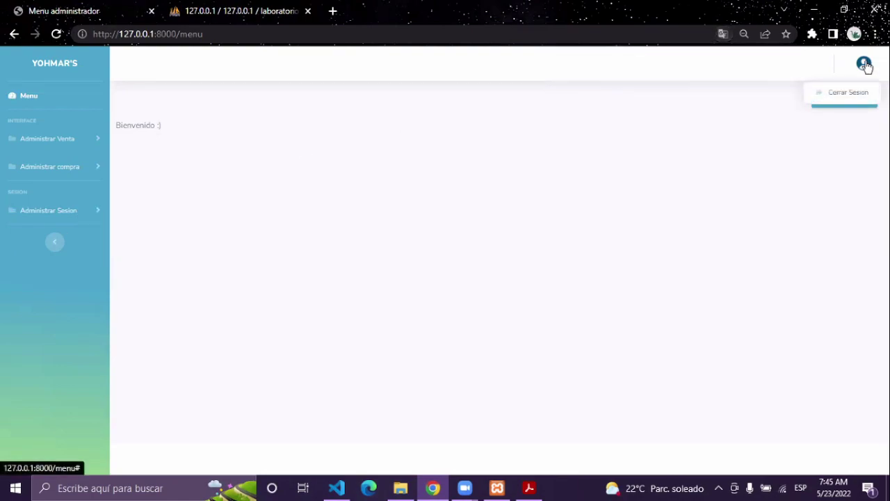
pyautogui.click(863, 94)
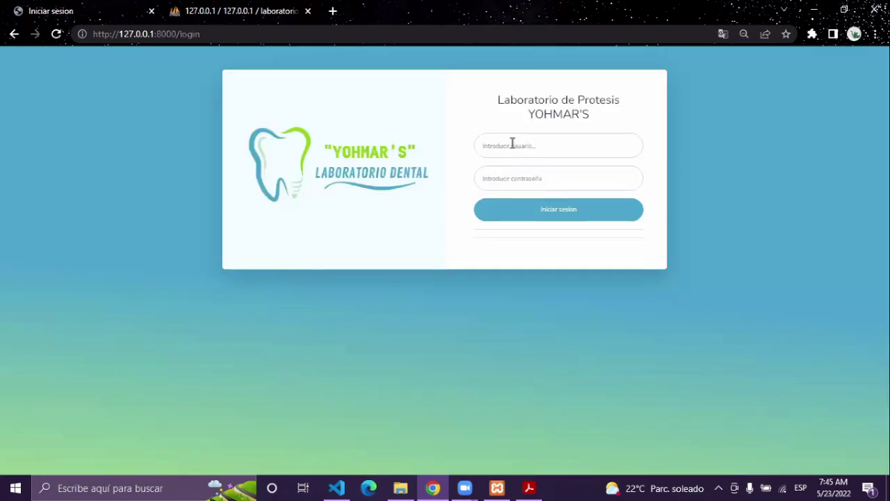
pyautogui.click(512, 143)
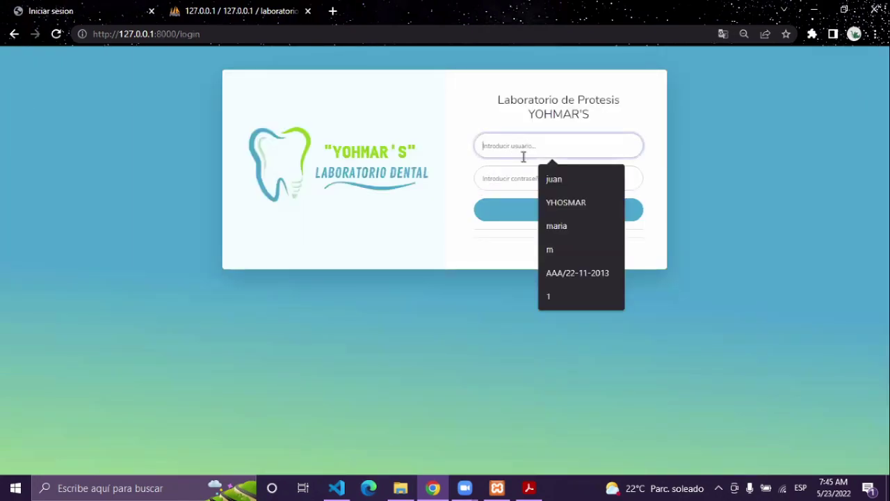
pyautogui.click(563, 201)
pyautogui.click(537, 182)
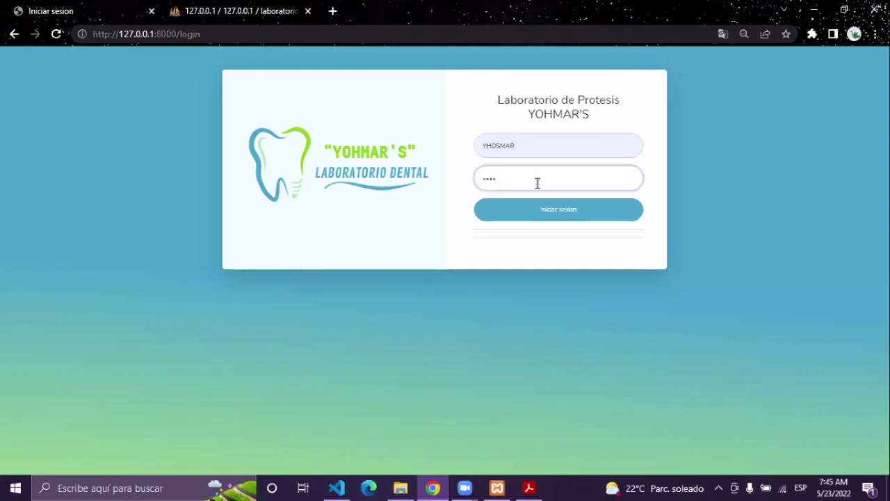
pyautogui.click(548, 208)
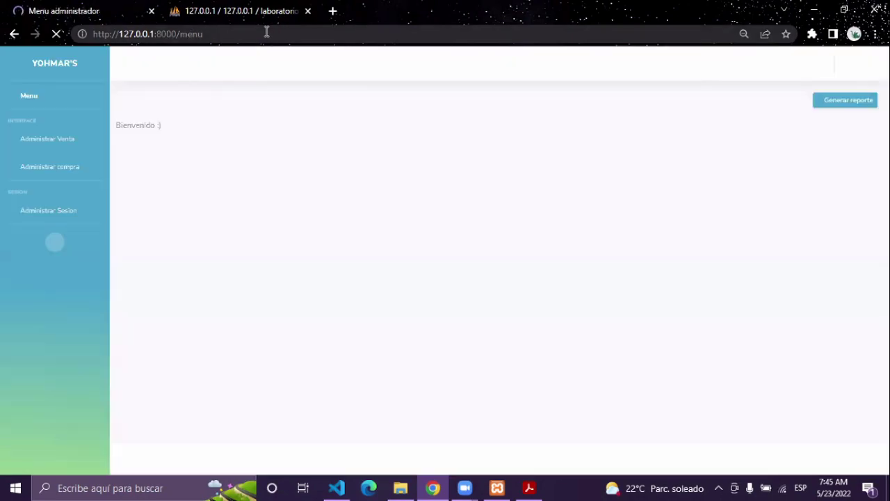
# Log out again and try loading the /menu address while logged out.
pyautogui.moveTo(202, 34); pyautogui.dragTo(181, 33)
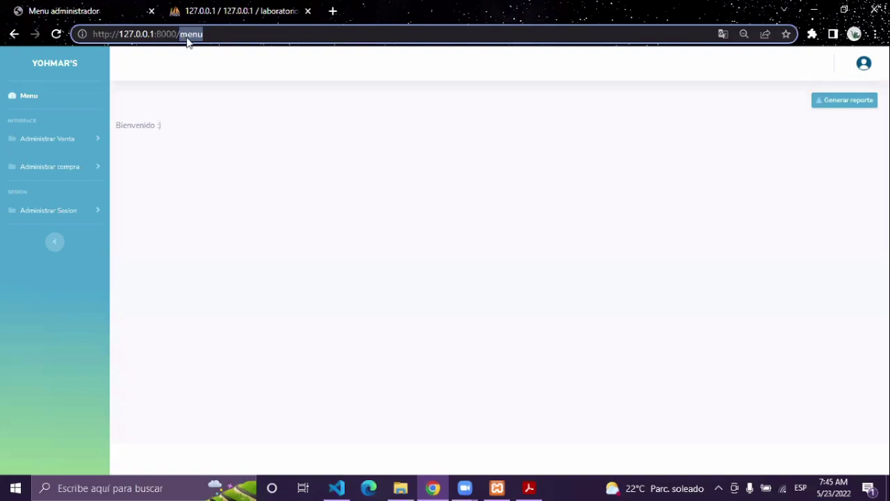
pyautogui.click(863, 66)
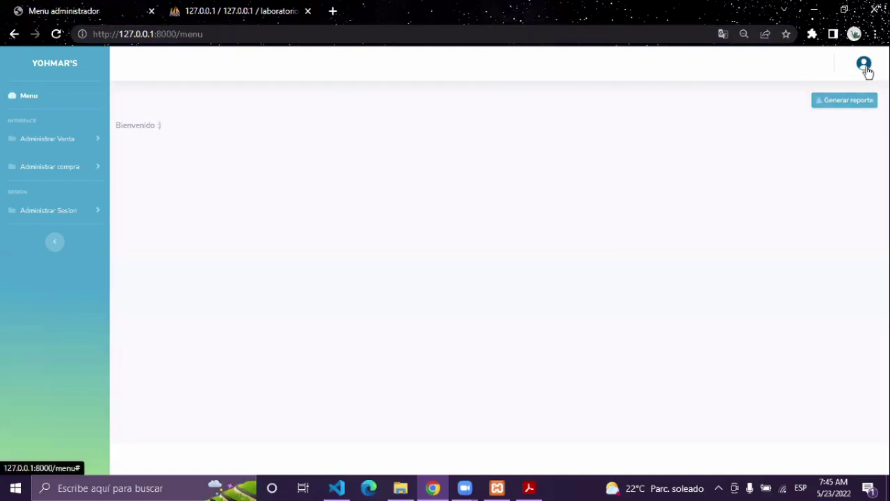
pyautogui.click(859, 99)
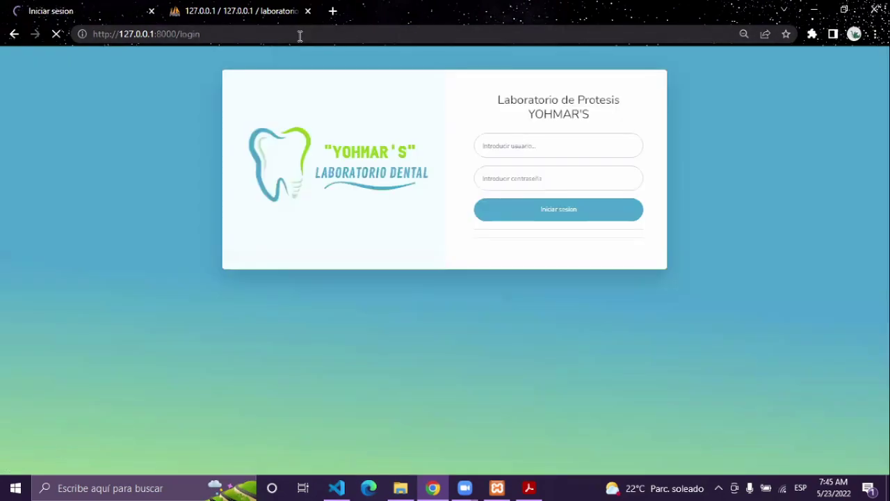
pyautogui.moveTo(200, 34); pyautogui.dragTo(182, 33)
pyautogui.write('me')
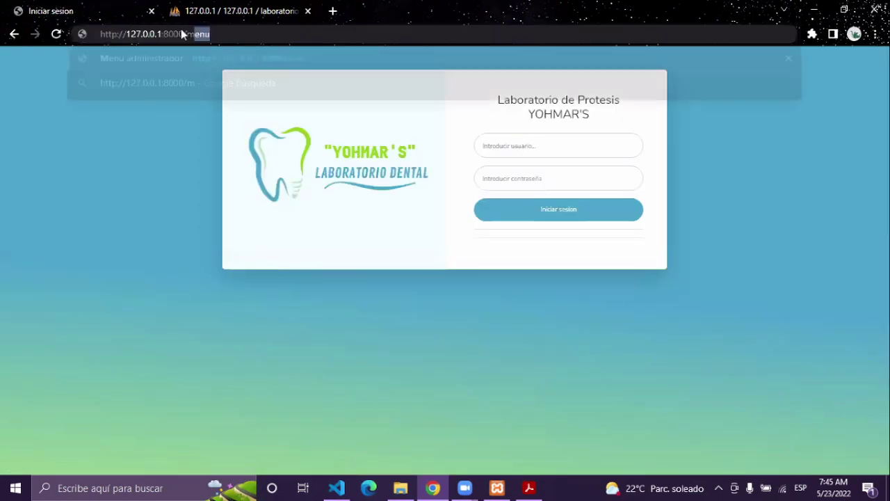
pyautogui.write('nu')
pyautogui.press('Return')
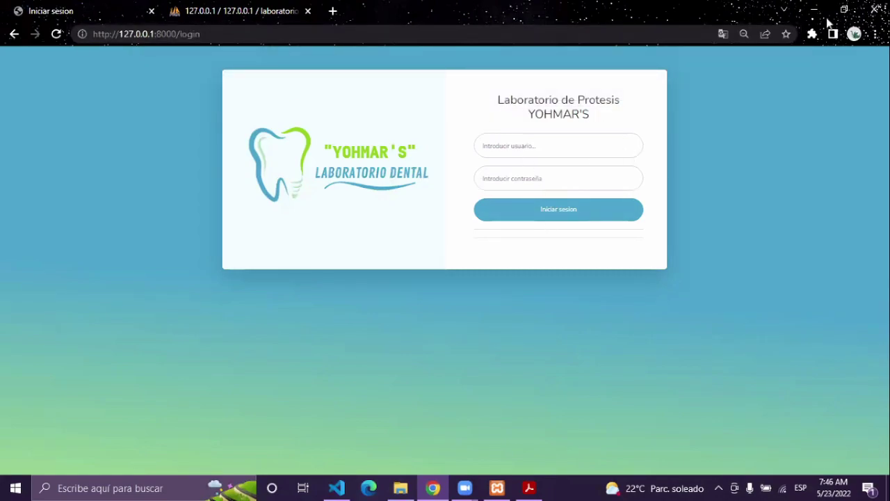
# Sign back in with the administrator's saved username and password.
pyautogui.click(573, 139)
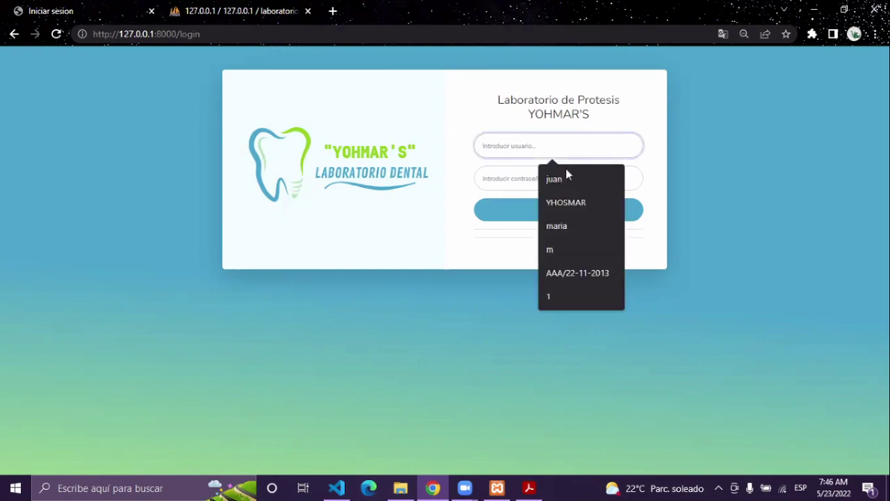
pyautogui.click(562, 226)
pyautogui.doubleClick(517, 149)
pyautogui.press('BackSpace')
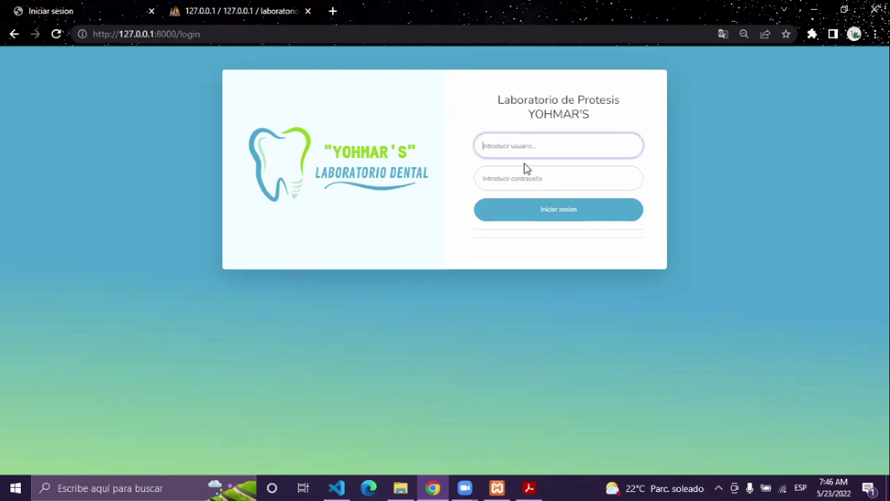
pyautogui.click(557, 195)
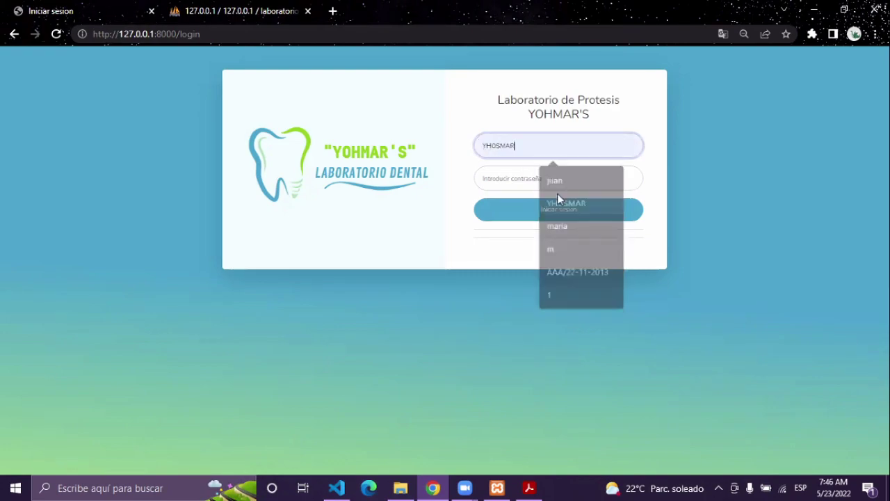
pyautogui.click(536, 178)
pyautogui.write('12')
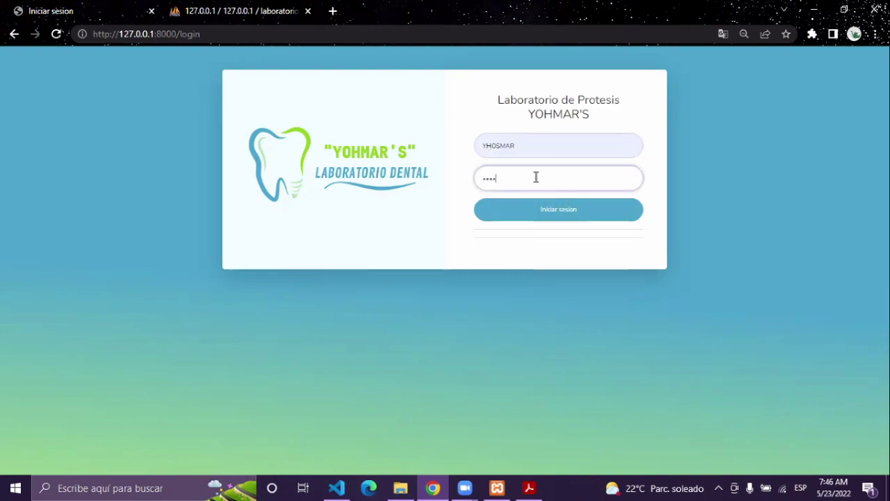
pyautogui.click(546, 219)
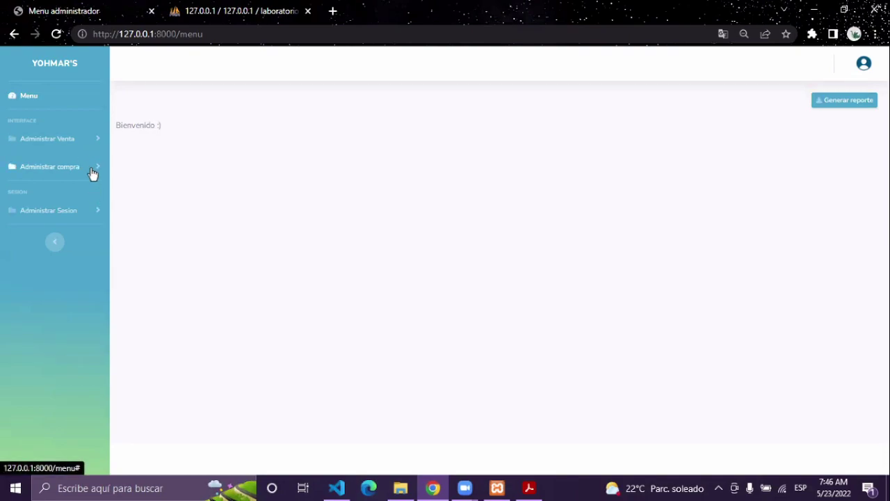
# Open Administrar Venta > Categoria > Registrar Categoria, focus the Nombre field, then minimize Chrome.
pyautogui.click(93, 174)
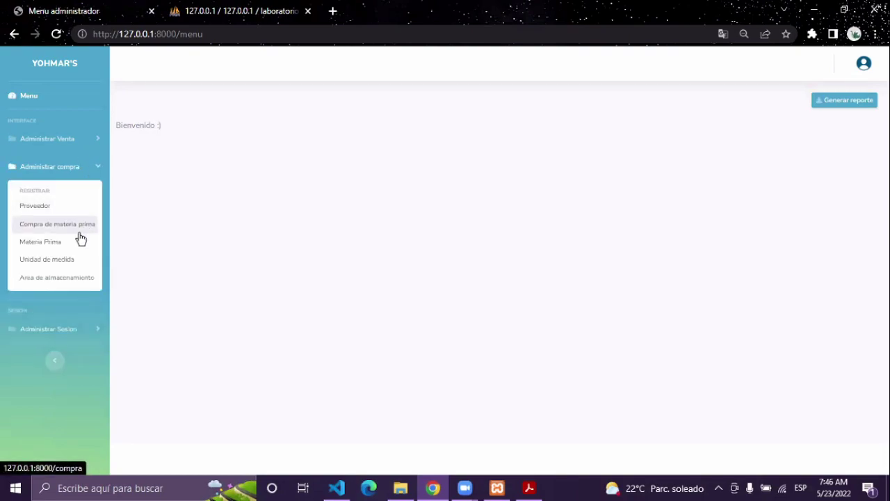
pyautogui.click(91, 144)
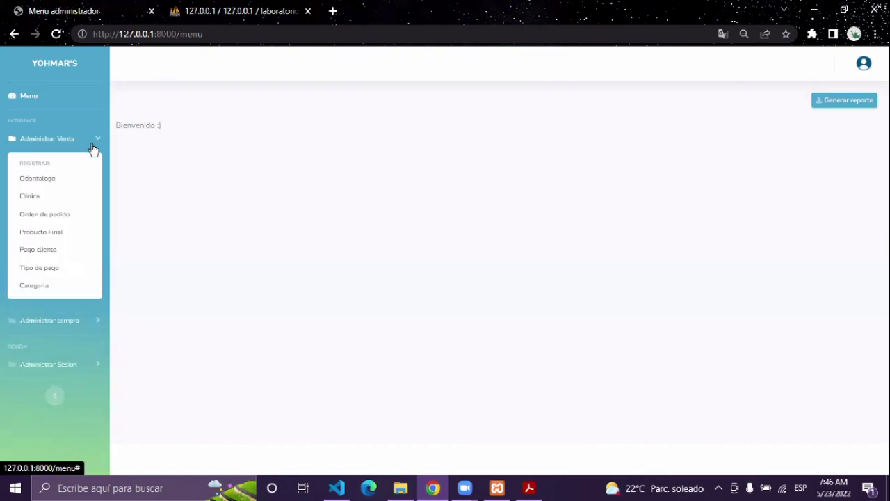
pyautogui.click(54, 290)
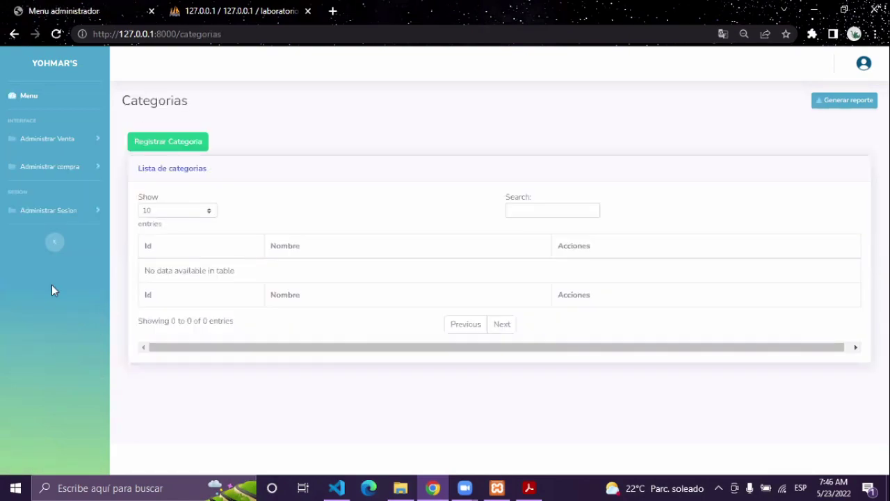
pyautogui.click(192, 144)
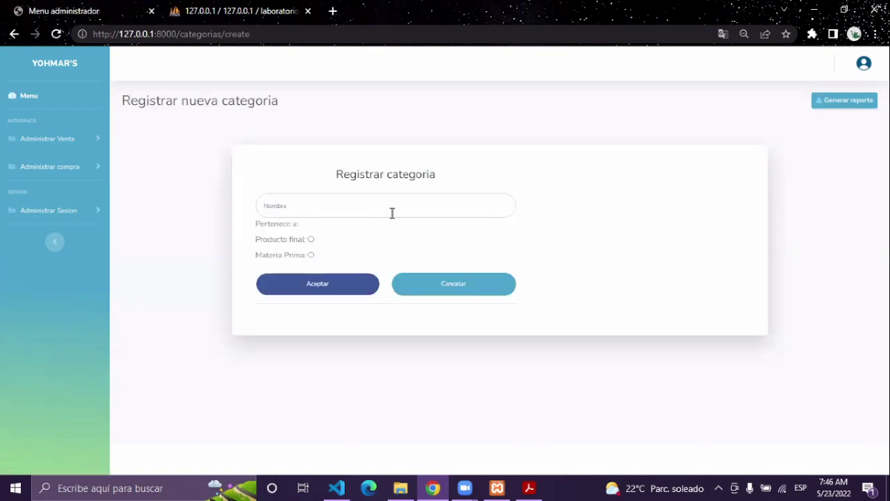
pyautogui.click(392, 213)
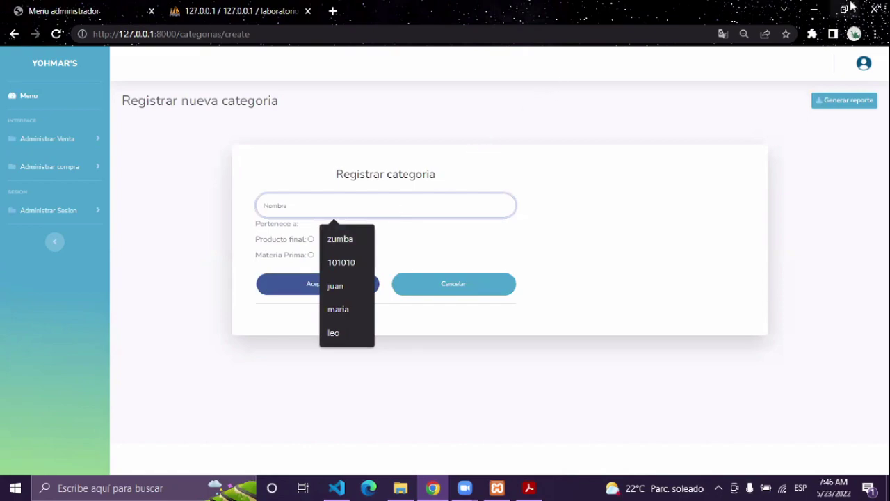
pyautogui.click(819, 12)
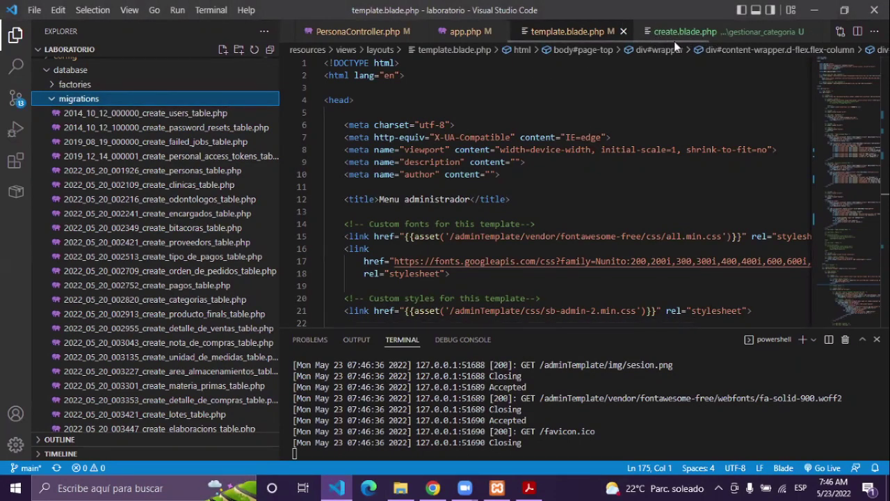
# Switch to EncargadoController.php and move up to the login method around lines 30–49.
pyautogui.scroll(-5, 724, 43)
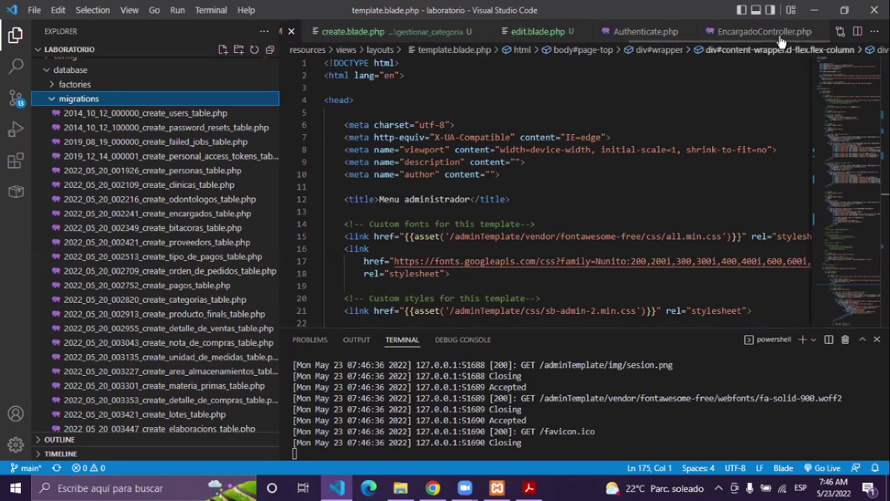
pyautogui.click(770, 32)
pyautogui.click(536, 170)
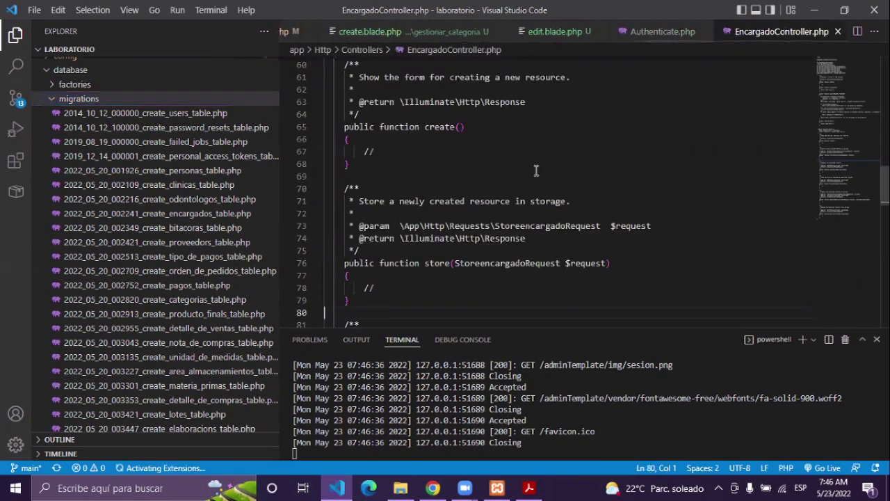
pyautogui.press('Up')
pyautogui.press('Up')
pyautogui.press('Up')
pyautogui.press('Up')
pyautogui.press('Up')
pyautogui.press('Up')
pyautogui.press('Up')
pyautogui.press('Up')
pyautogui.press('Up')
pyautogui.press('Up')
pyautogui.press('Up')
pyautogui.press('Up')
pyautogui.press('Up')
pyautogui.press('Up')
pyautogui.press('Up')
pyautogui.press('Up')
pyautogui.press('Up')
pyautogui.press('Up')
pyautogui.press('Up')
pyautogui.press('Up')
pyautogui.press('Up')
pyautogui.press('Up')
pyautogui.press('Up')
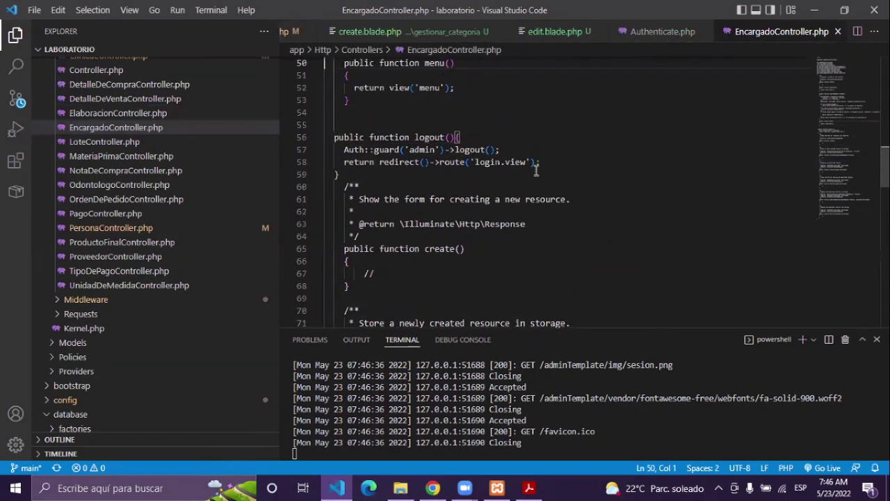
pyautogui.press('Up')
pyautogui.press('Up')
pyautogui.press('Up')
pyautogui.press('Up')
pyautogui.press('Up')
pyautogui.press('Up')
pyautogui.press('Up')
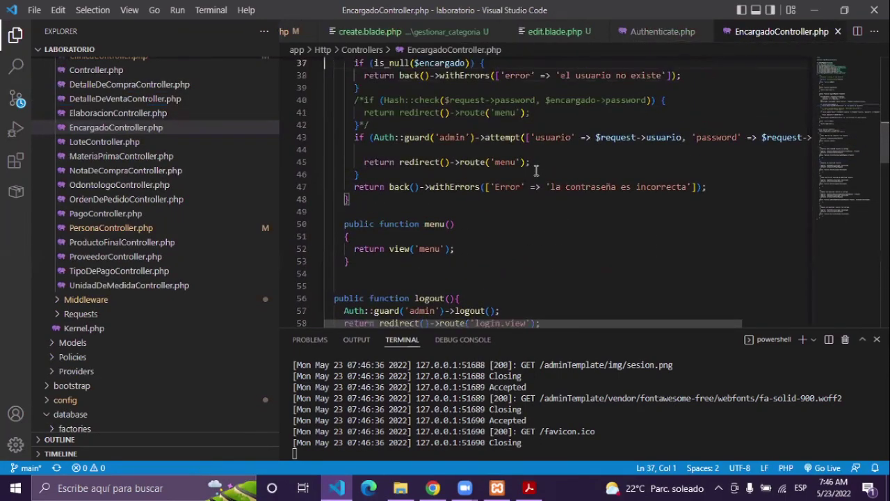
pyautogui.press('Up')
pyautogui.press('Up')
pyautogui.press('Up')
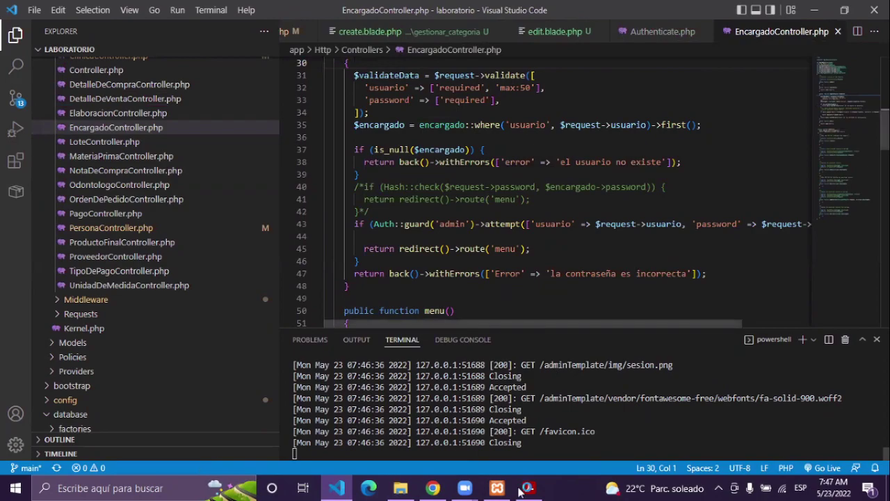
pyautogui.moveTo(527, 490)
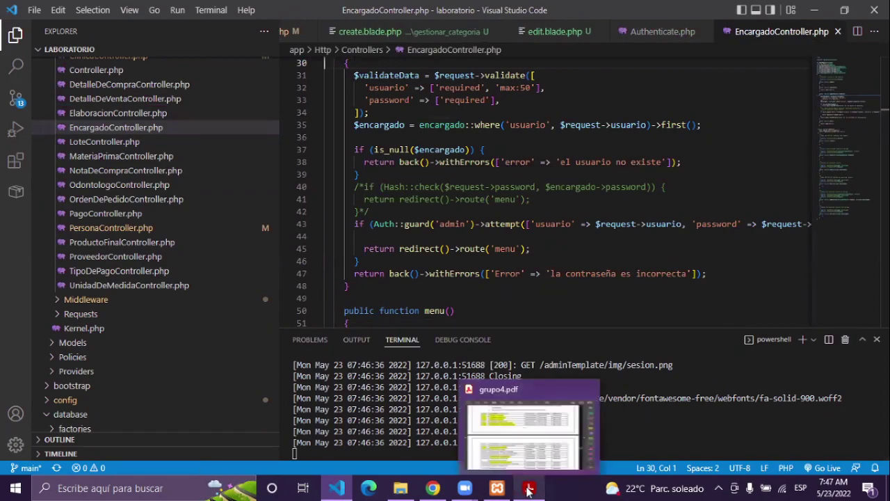
pyautogui.moveTo(462, 491)
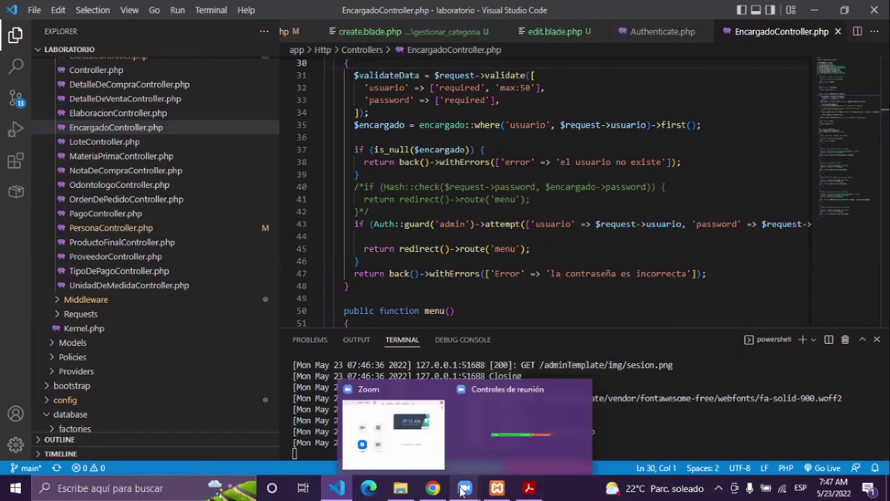
pyautogui.click(613, 212)
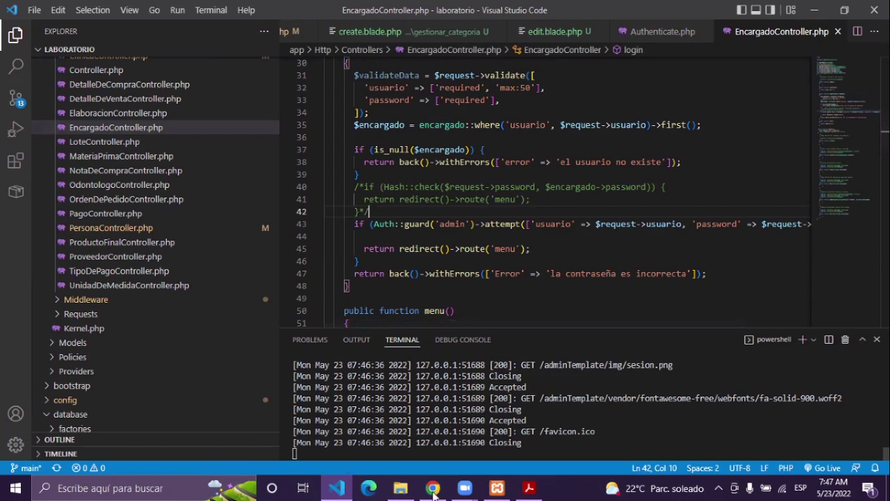
pyautogui.click(556, 305)
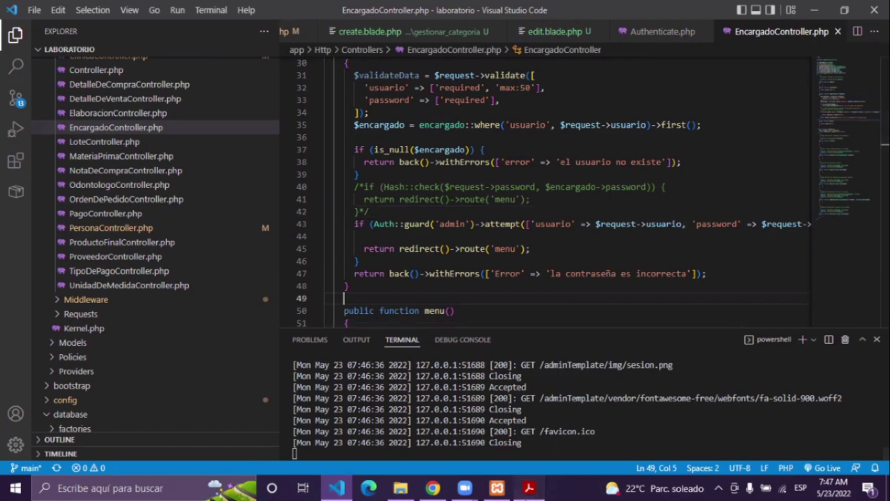
# Select Gestionar categoría in grupo4.pdf's CU7–CU19 use-case table, then return to the Chrome form.
pyautogui.click(529, 488)
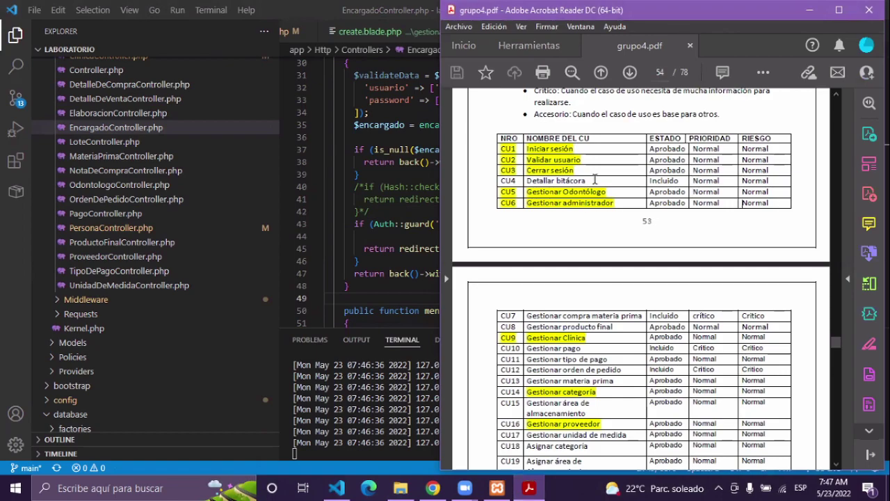
pyautogui.scroll(-3, 595, 180)
pyautogui.moveTo(600, 181); pyautogui.dragTo(536, 183)
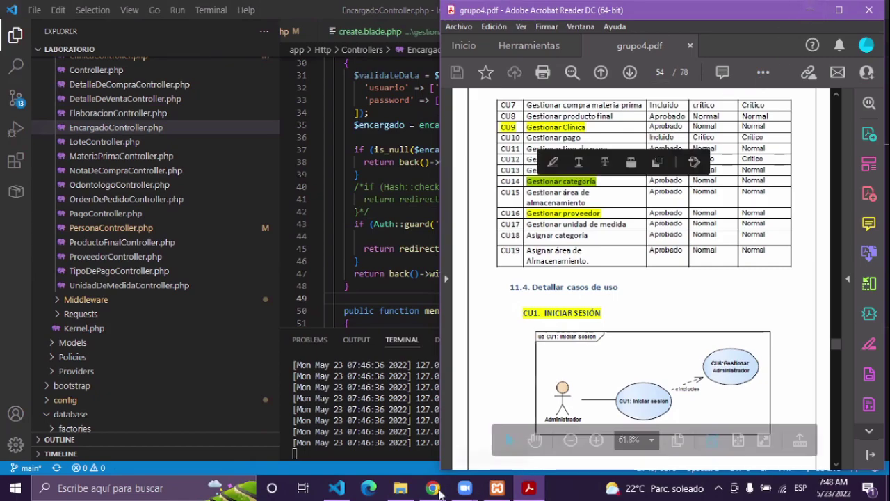
pyautogui.moveTo(441, 490)
pyautogui.click(442, 446)
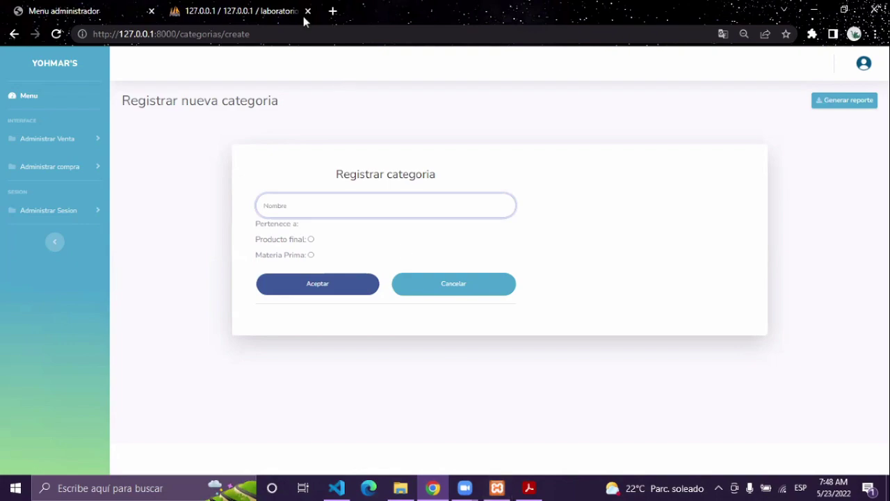
# Switch with Ctrl+Tab to the phpMyAdmin tab showing the encargados table.
pyautogui.hotkey('ctrl', 'Tab')
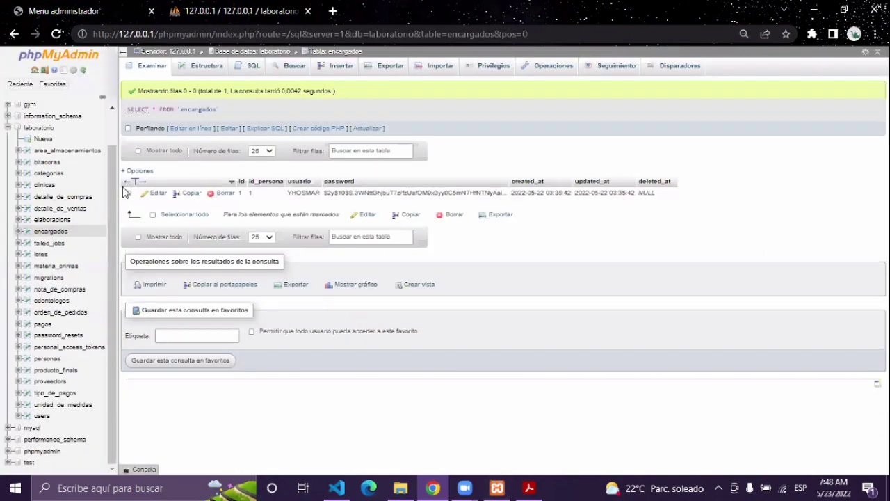